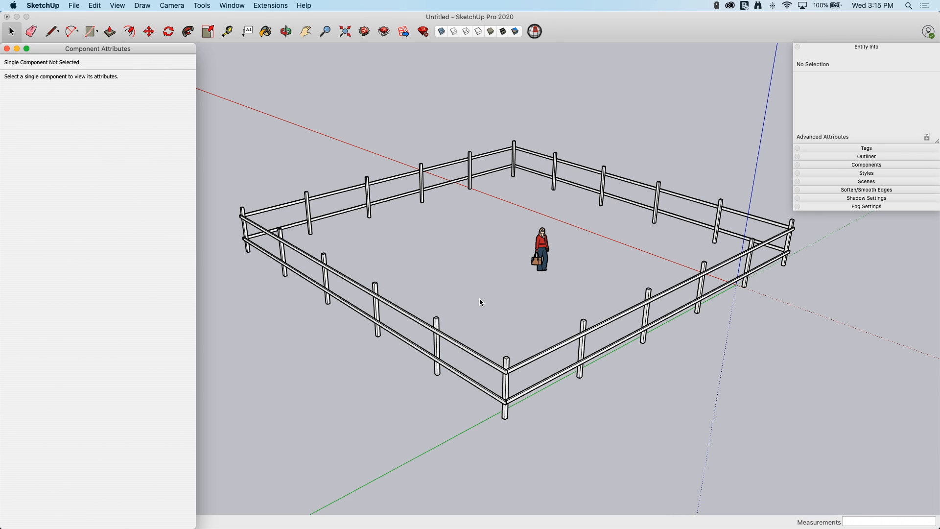
Examine the component attributes and definition of each of the four fence sections
middle_drag(480, 300, 471, 350)
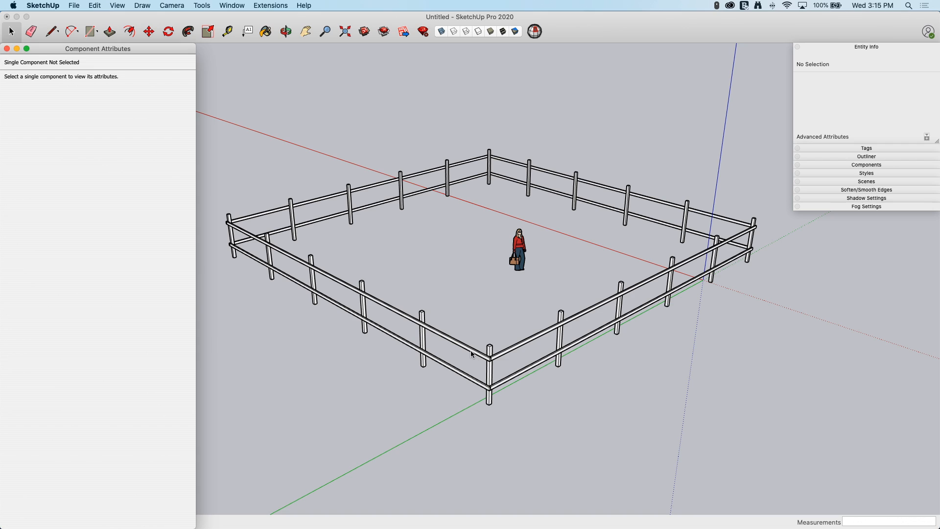
click(535, 335)
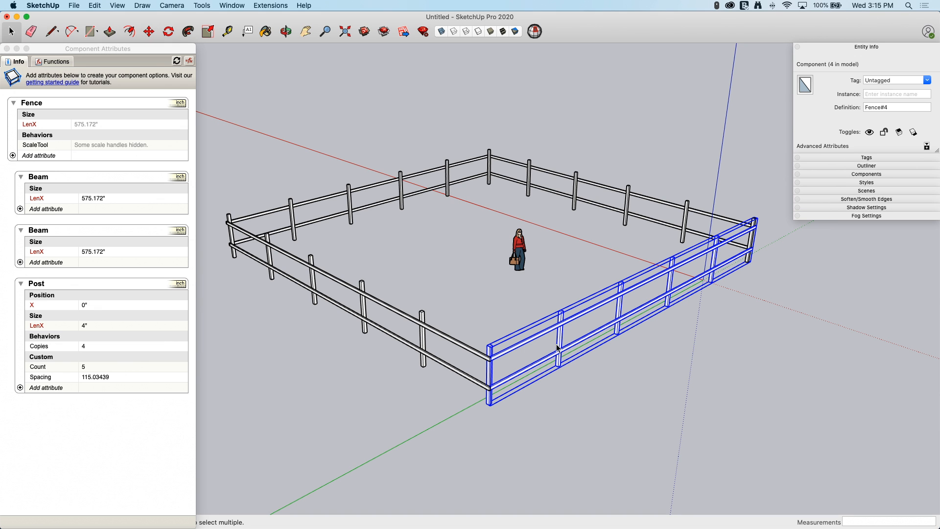
click(430, 328)
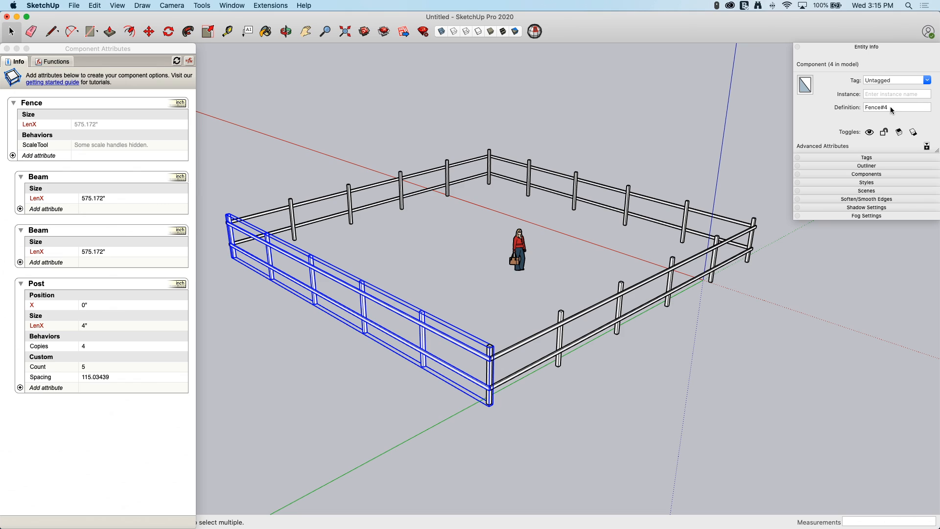
click(685, 215)
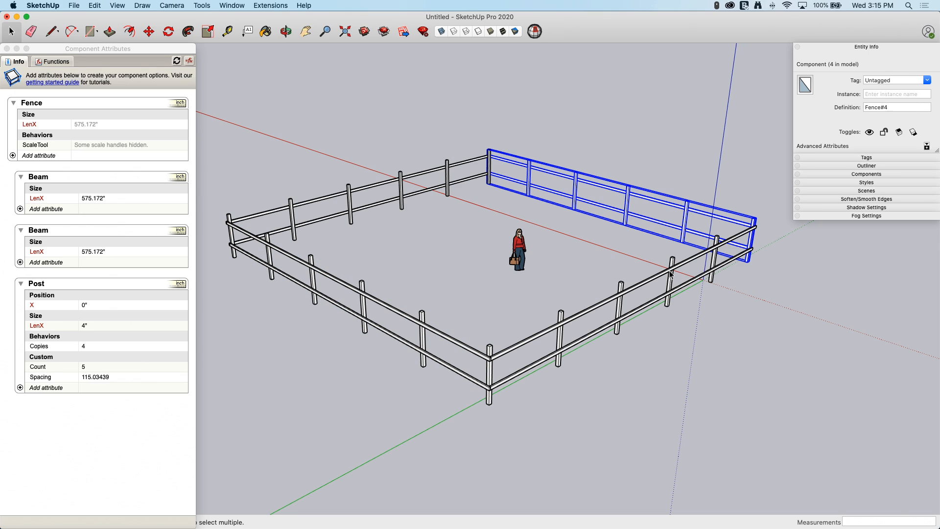
click(671, 274)
click(351, 199)
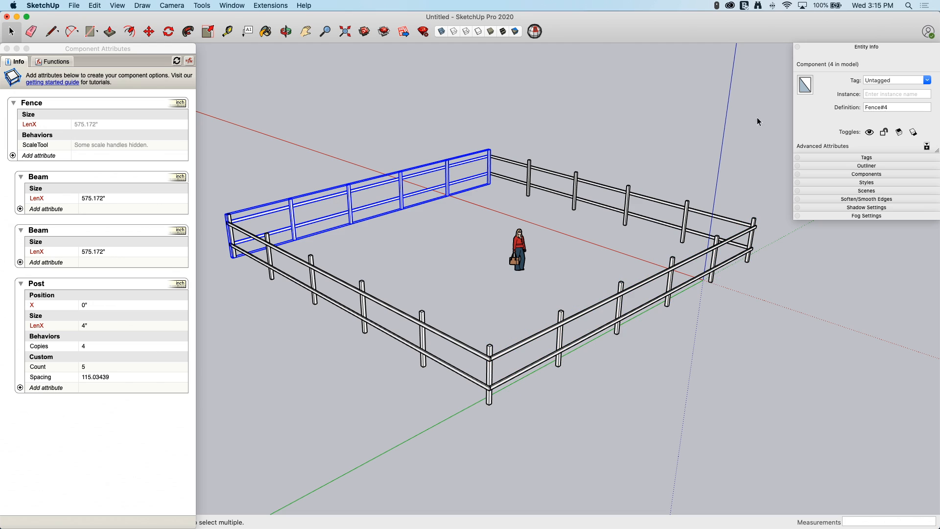
middle_drag(676, 210, 605, 277)
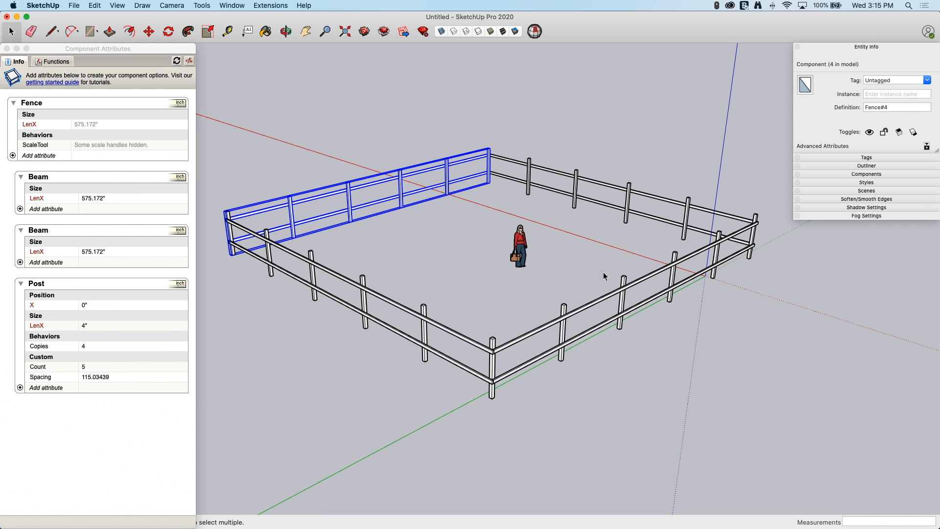
middle_drag(565, 356, 505, 322)
scroll(505, 321, up, 10)
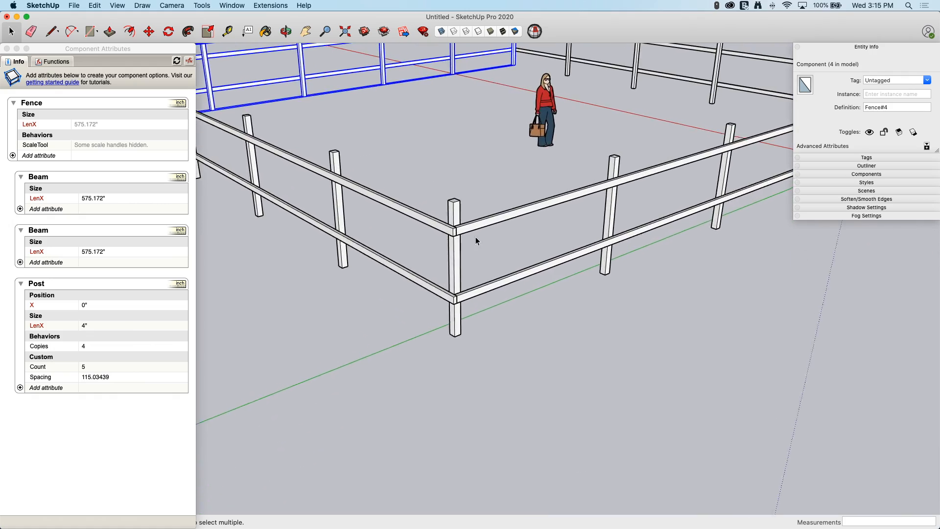
middle_drag(463, 280, 465, 263)
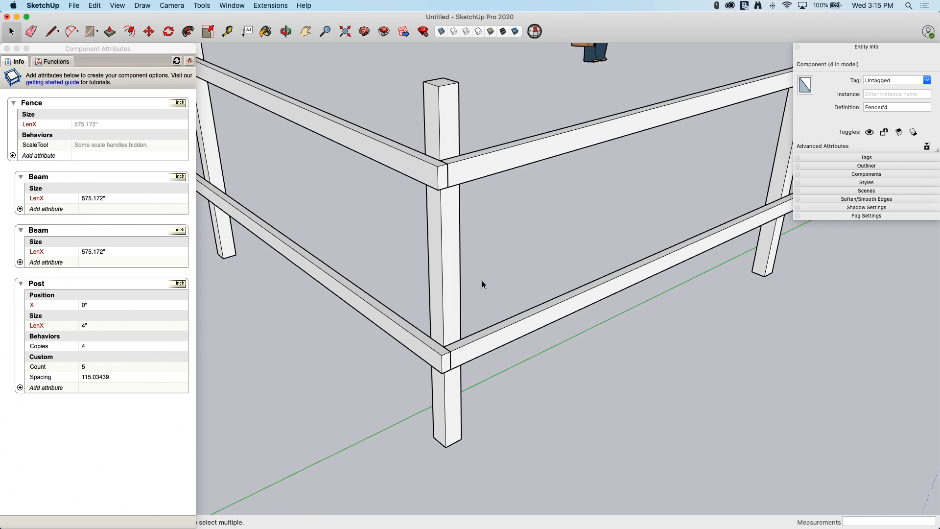
scroll(459, 165, down, 2)
scroll(459, 169, down, 1)
key(l)
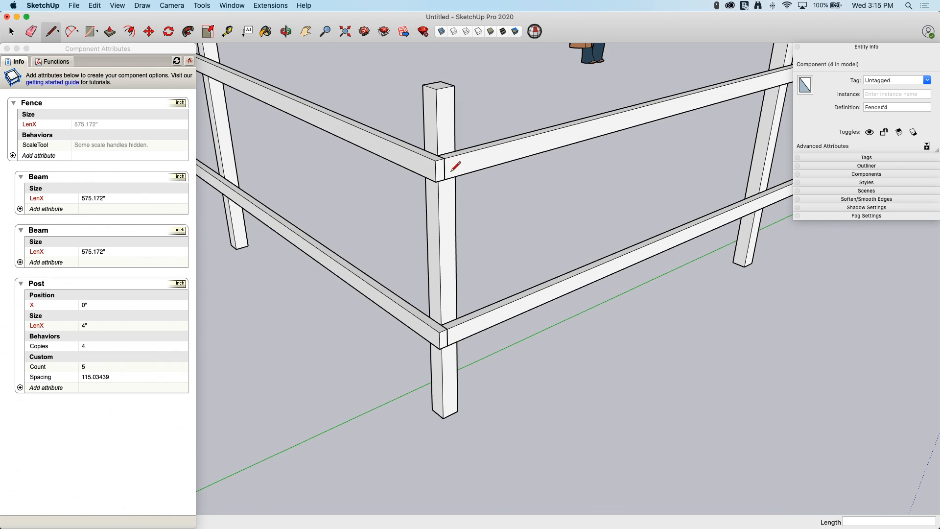
key(space)
scroll(444, 104, down, 15)
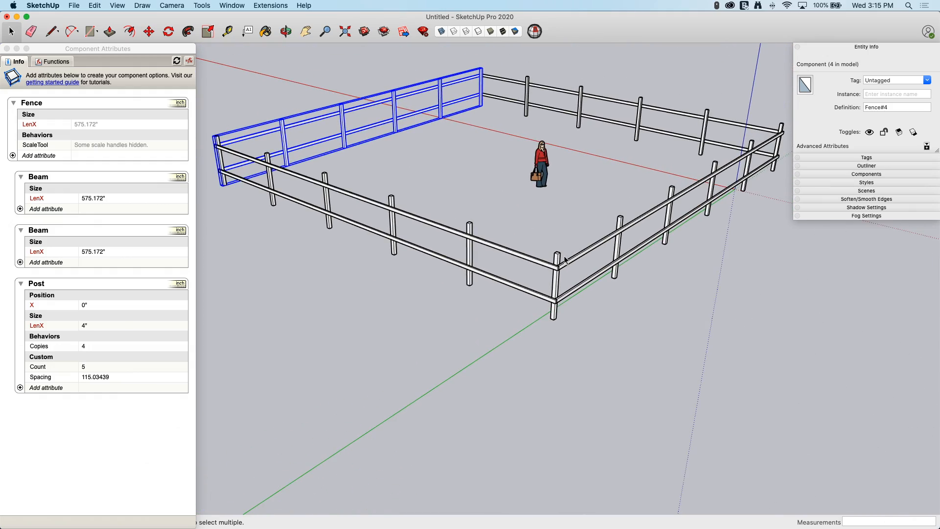
Open the fence section at the front corner for editing and draw a 4-inch-wide vertical picket face as tall as the corner post
double_click(565, 262)
scroll(563, 260, up, 5)
scroll(552, 235, up, 5)
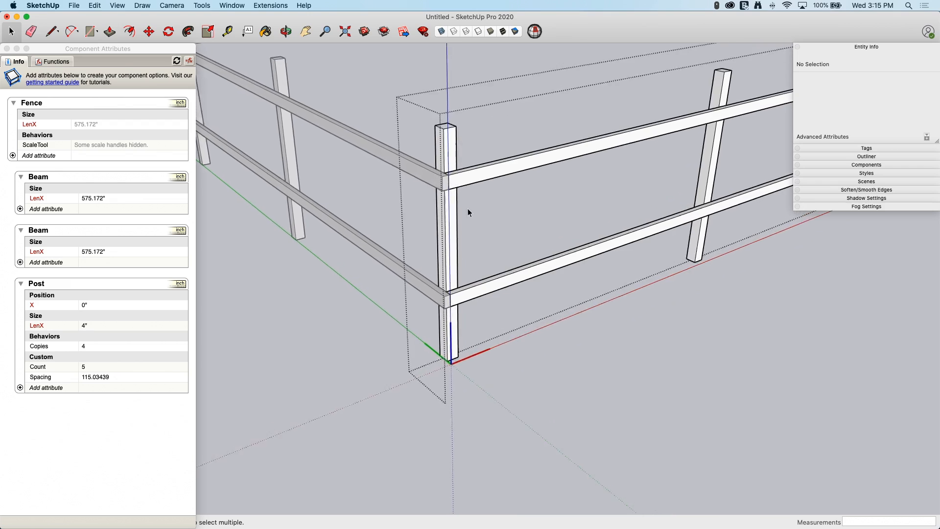
key(l)
click(444, 321)
scroll(449, 167, down, 1)
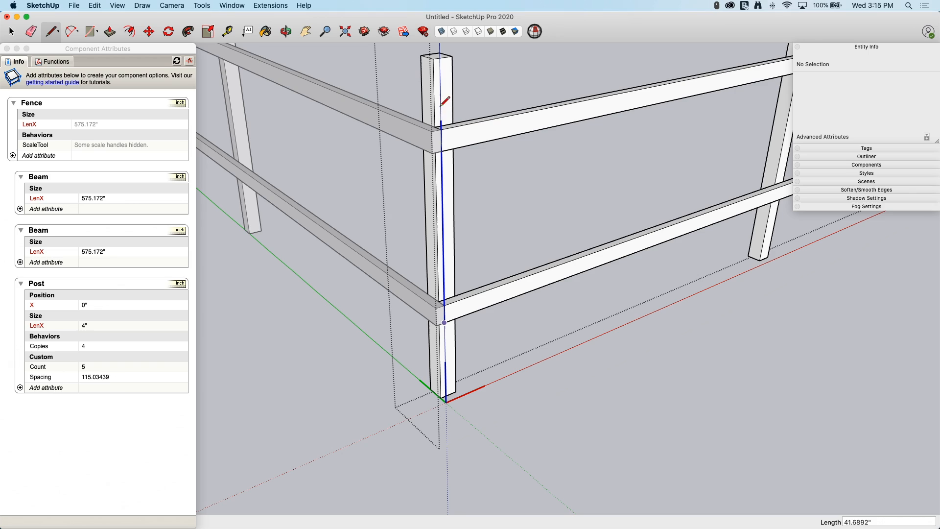
click(439, 60)
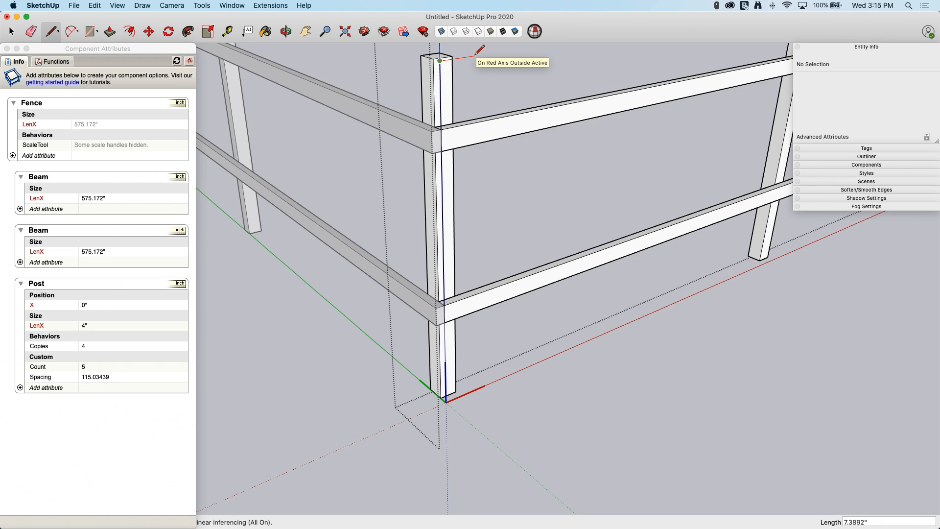
text(4")
key(Return)
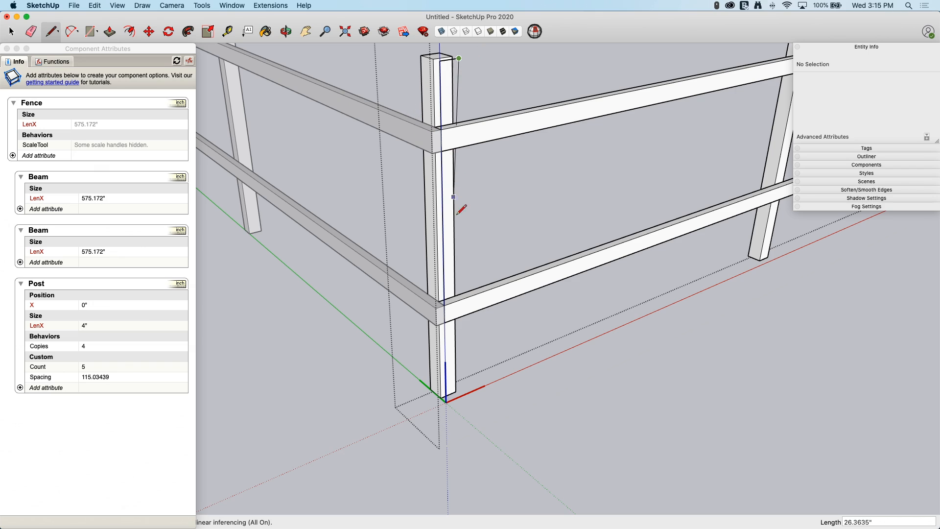
click(460, 395)
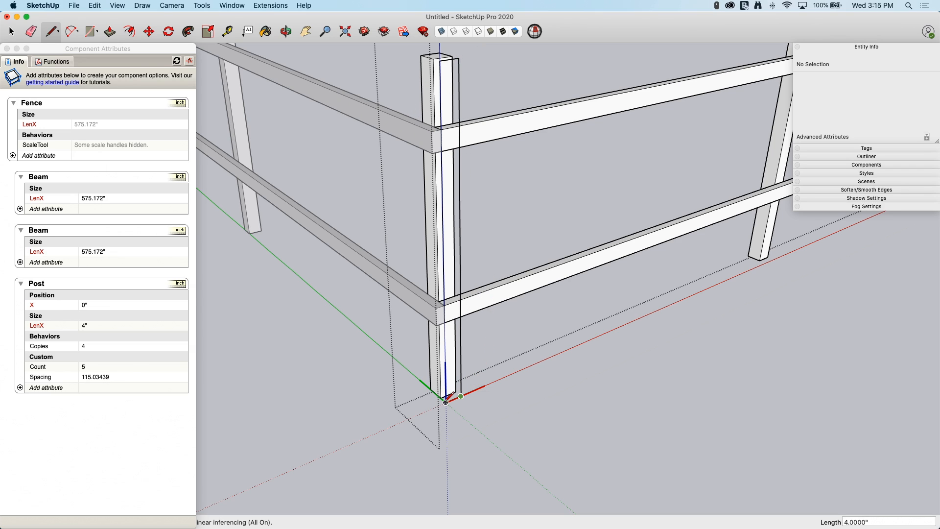
click(446, 402)
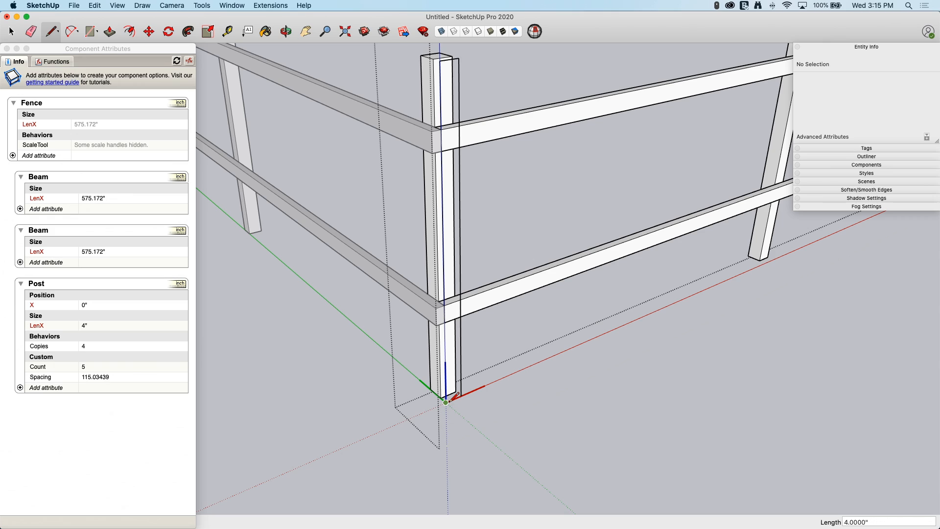
click(444, 322)
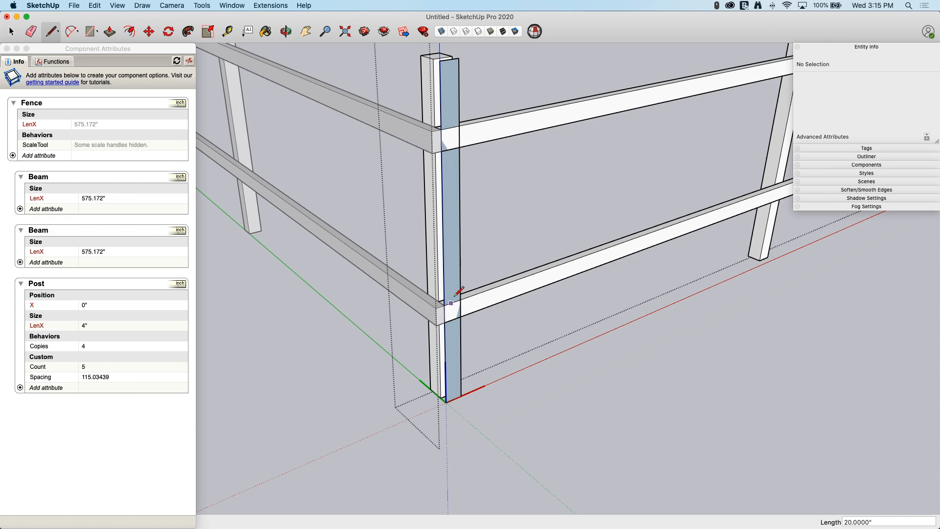
Push/Pull the picket face outward to a thickness of 0.5 inch
key(p)
click(447, 200)
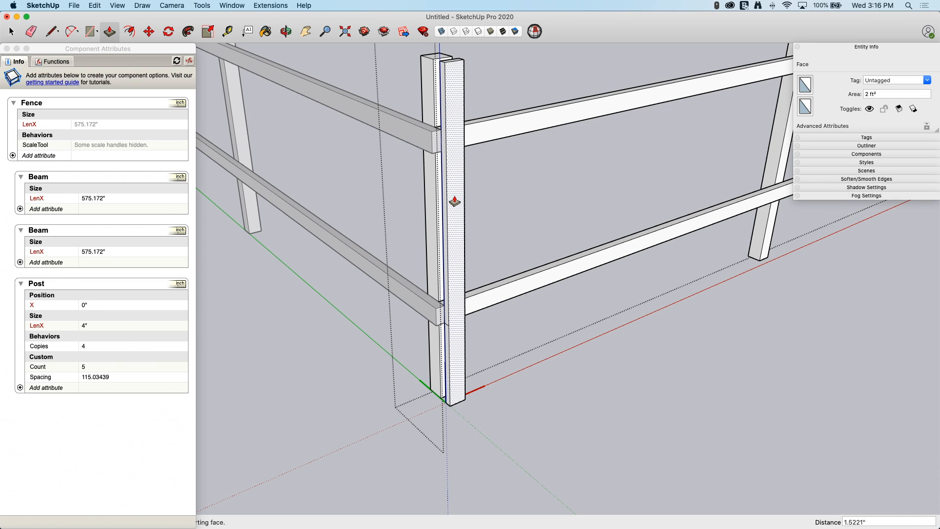
click(455, 202)
Draw two slanted lines from the picket's top midpoint to its side edges and cut away both corners 0.5 inch deep to form a point
key(l)
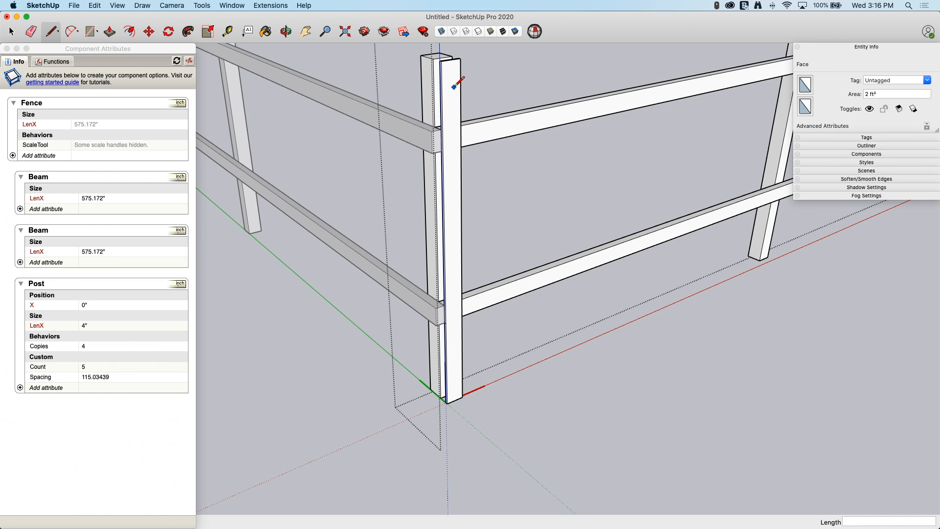
scroll(453, 88, up, 3)
click(450, 60)
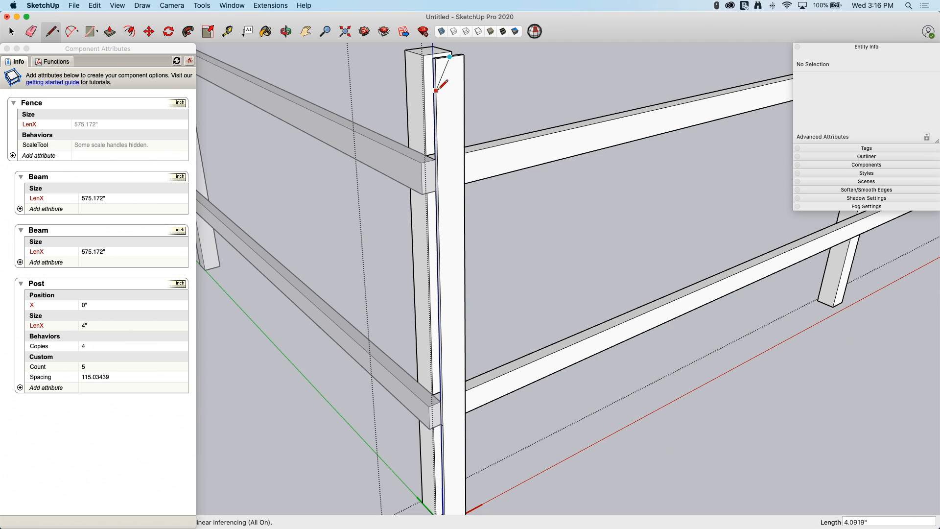
click(436, 91)
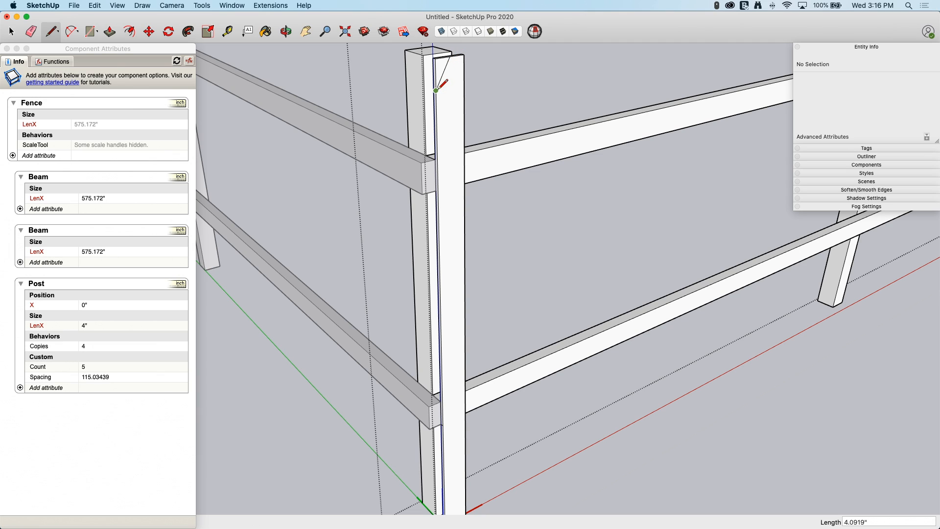
click(463, 86)
click(449, 58)
key(p)
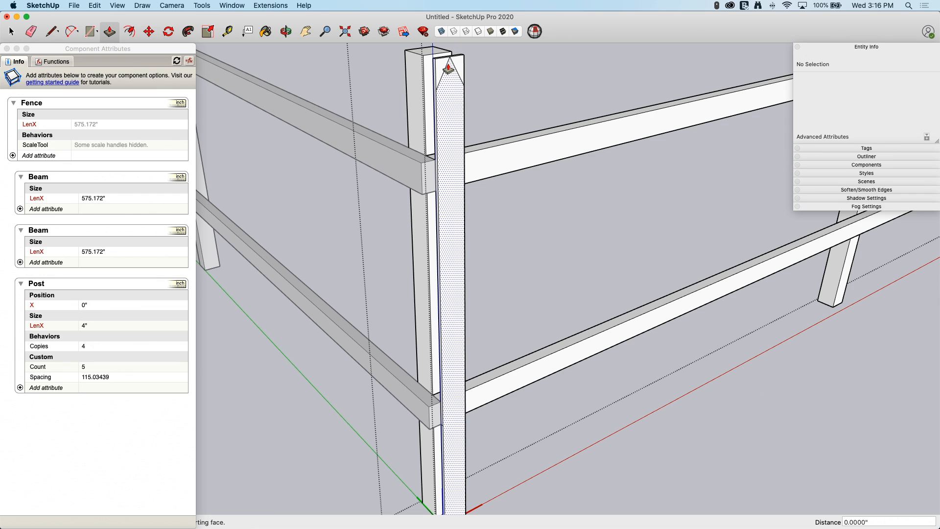
click(448, 68)
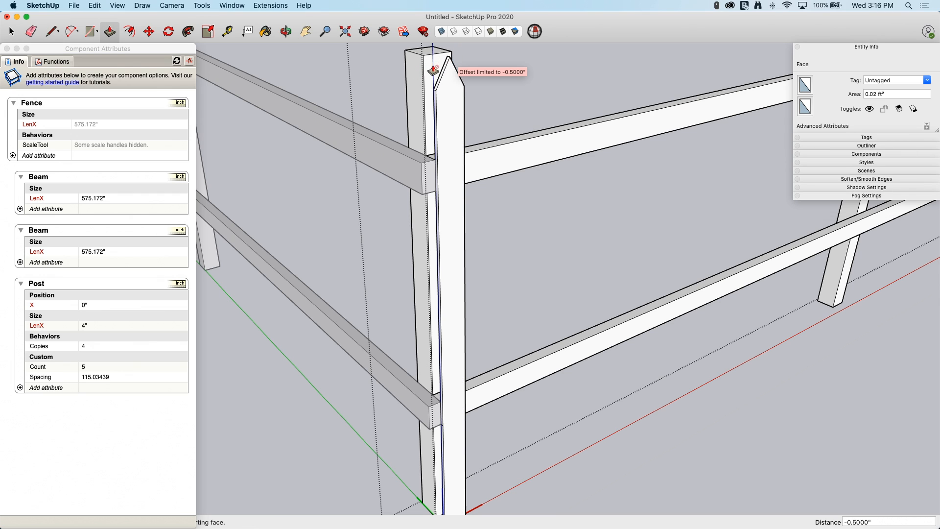
click(432, 71)
scroll(434, 469, up, 7)
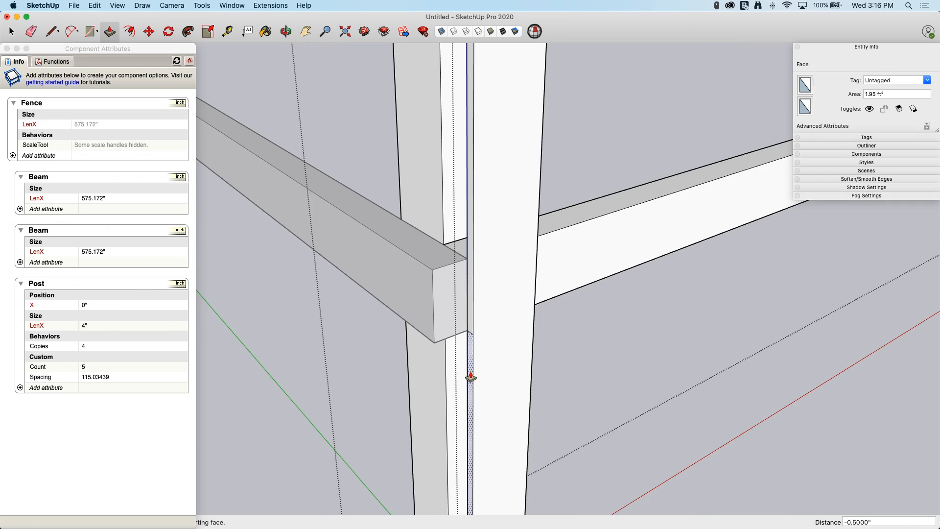
scroll(470, 377, up, 2)
key(e)
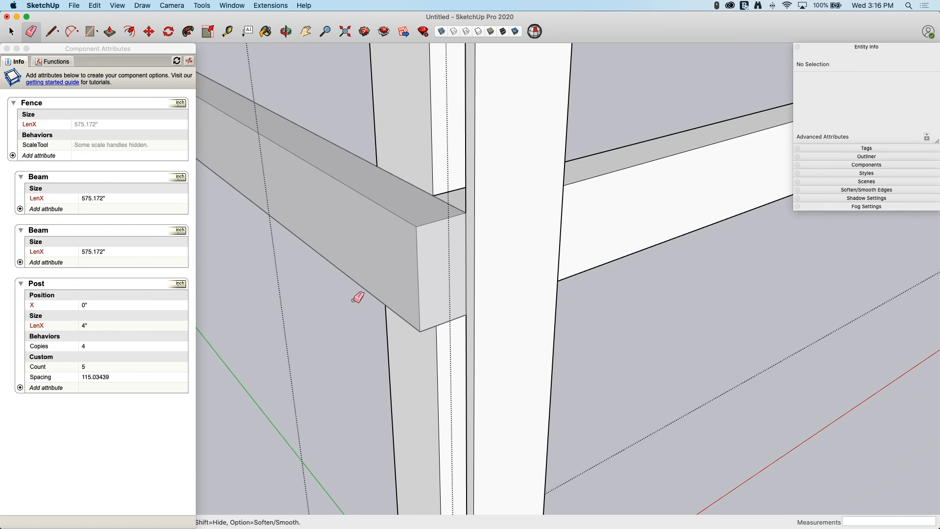
scroll(372, 274, down, 8)
key(space)
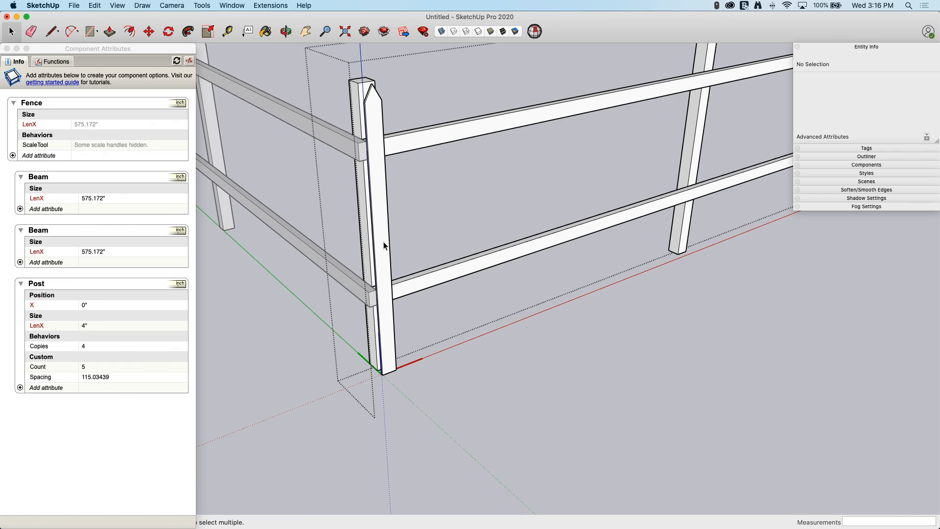
Turn all of the picket geometry into a component named Picket
triple_click(384, 244)
right_click(385, 242)
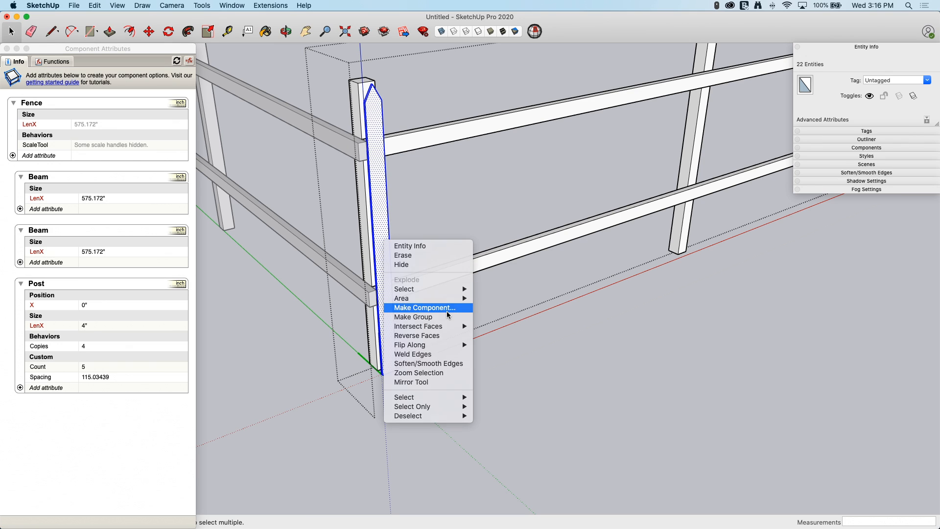
click(446, 309)
text(Picket)
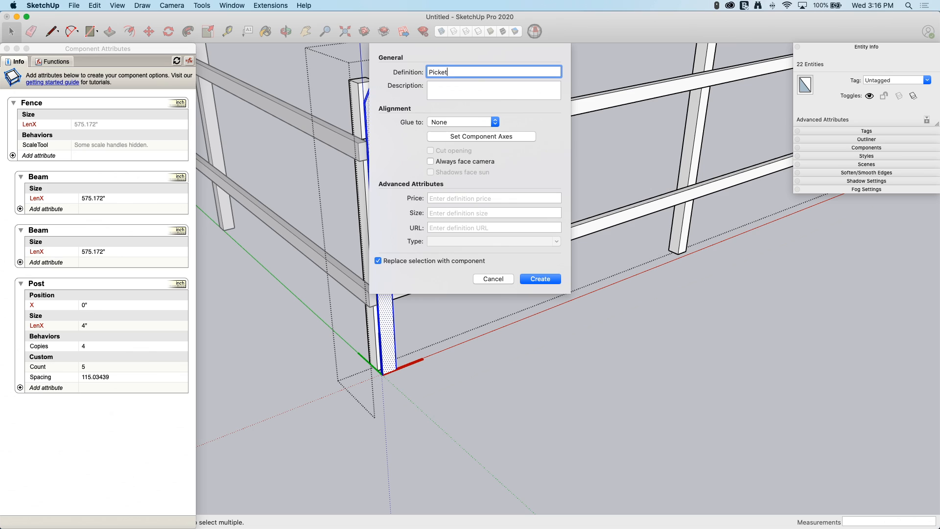
key(Return)
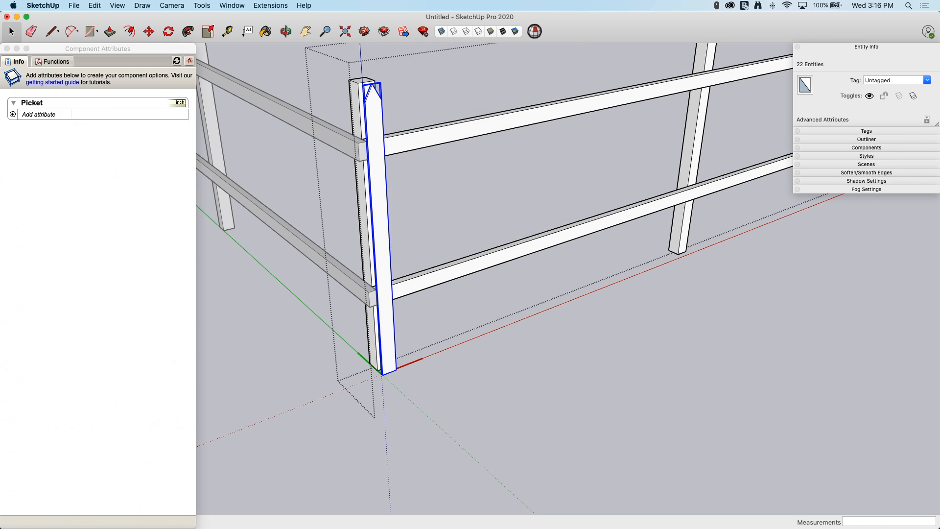
Leave the fence section's editing context and select the section along the green axis with the picket in view
scroll(447, 308, down, 3)
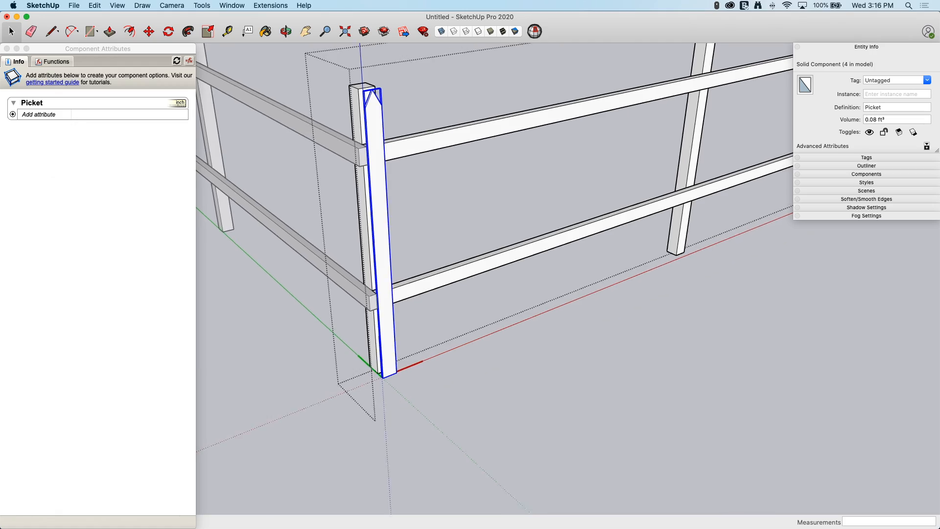
mouse_move(555, 317)
middle_down()
mouse_move(453, 200)
mouse_move(317, 212)
mouse_move(315, 235)
mouse_move(587, 206)
middle_up()
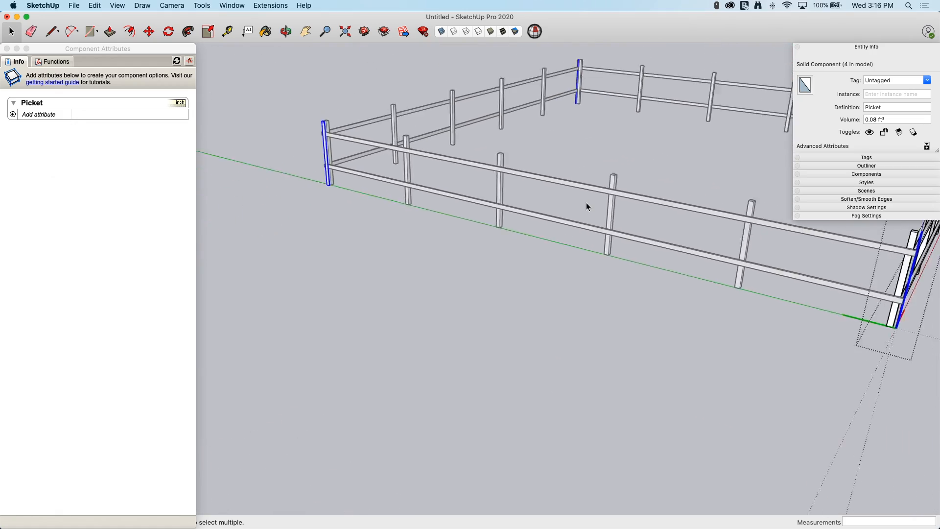
click(601, 164)
middle_drag(601, 165, 378, 214)
middle_drag(398, 158, 309, 230)
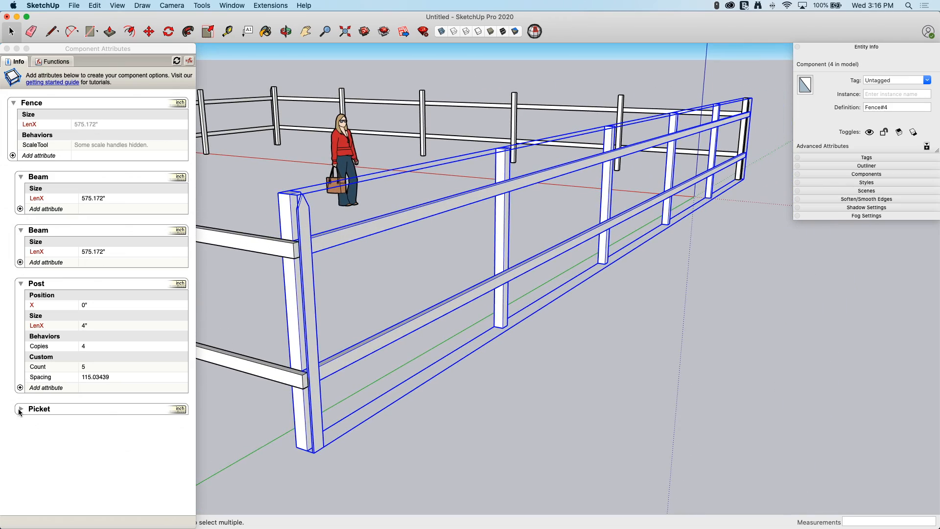
Add a LenX size attribute to the Picket subcomponent and set it to 4 inches
click(21, 409)
click(20, 409)
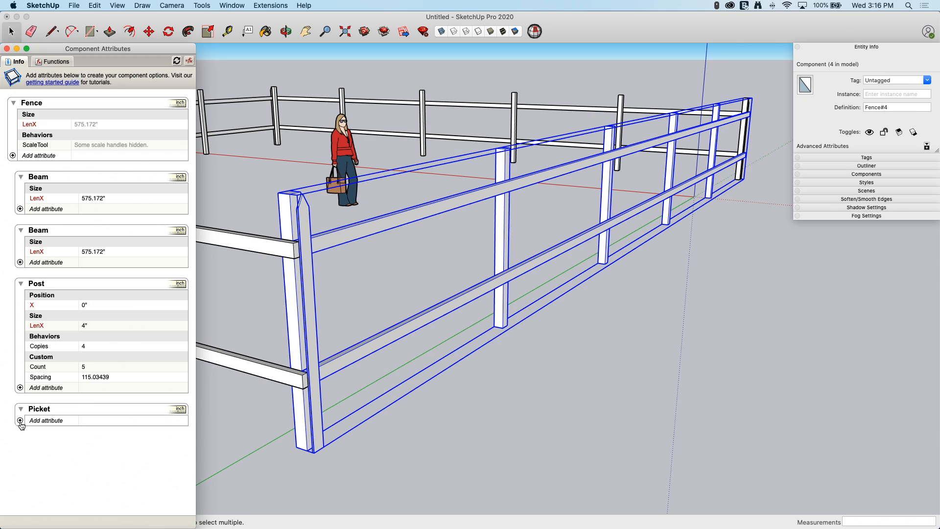
click(25, 421)
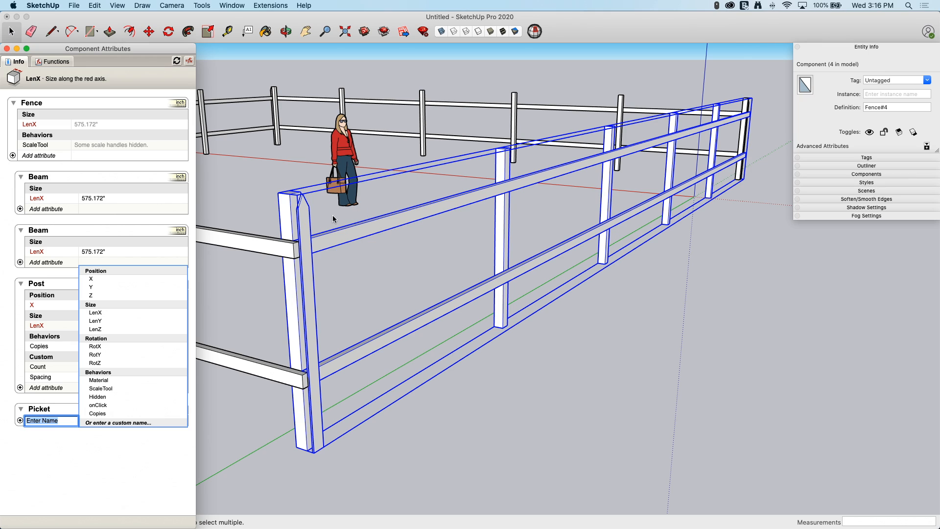
click(118, 312)
click(84, 430)
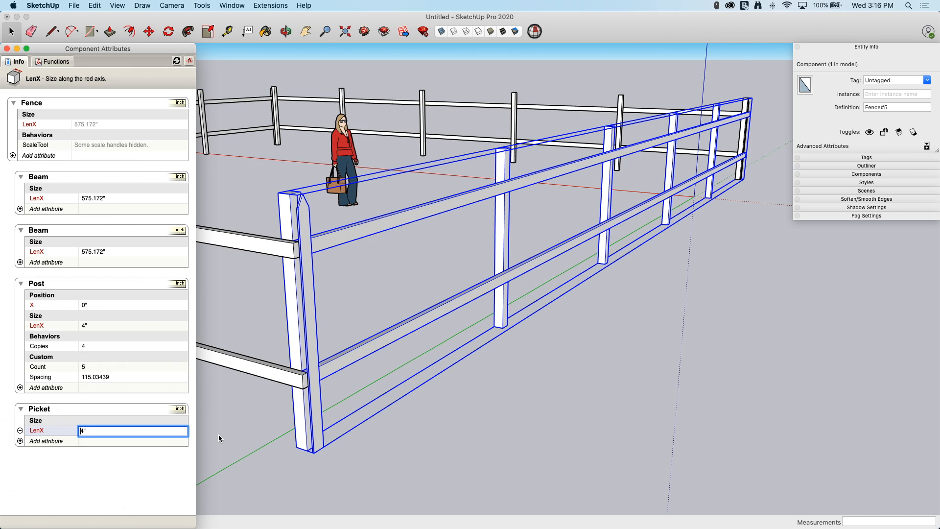
text(=)
key(Return)
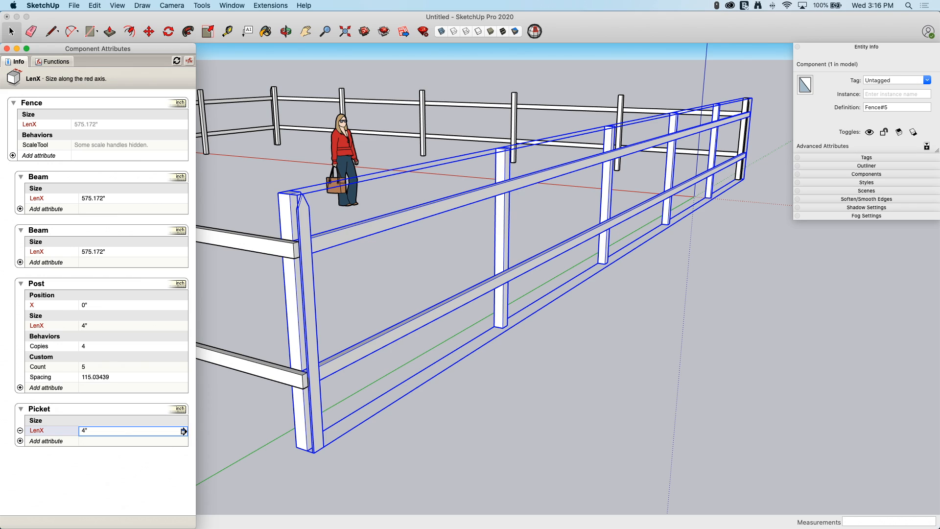
Add a Copies behavior to the Picket with the formula =Fence!LenX/4.5
middle_drag(279, 211, 314, 250)
click(20, 441)
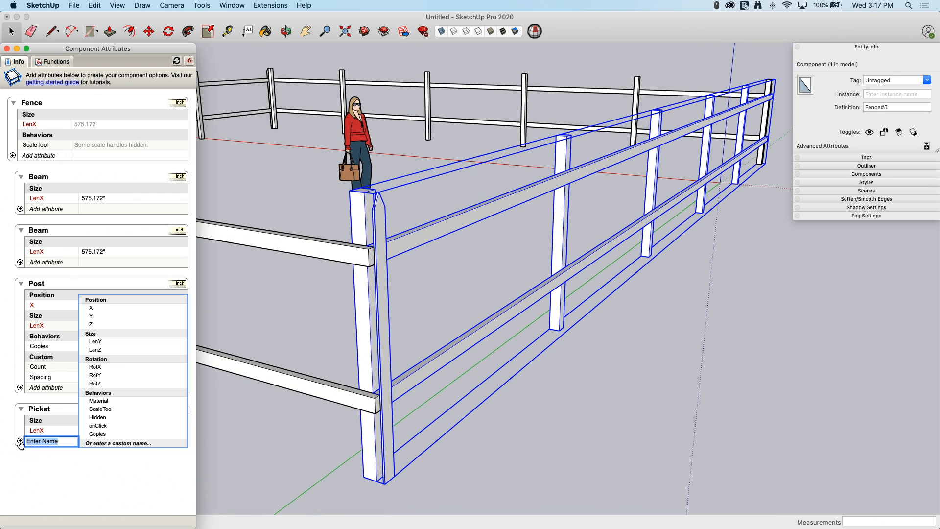
click(108, 436)
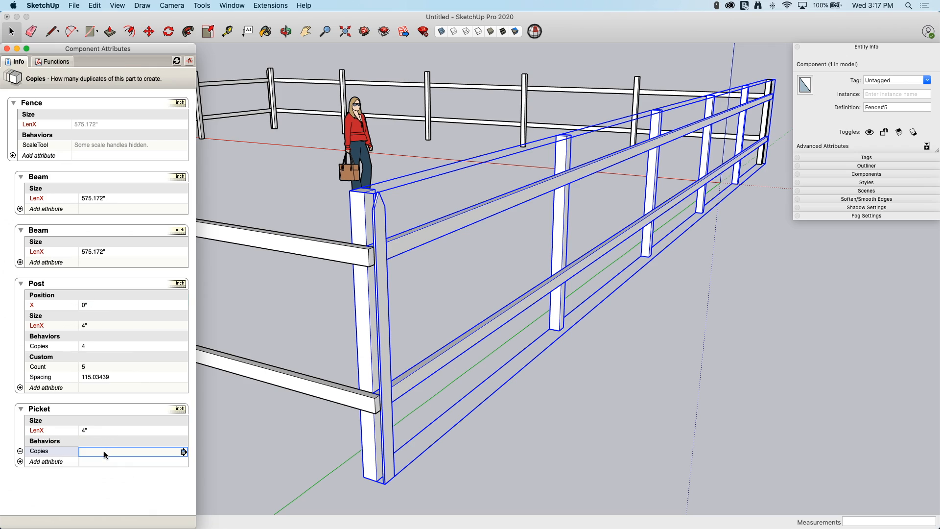
click(104, 451)
text(=)
click(78, 128)
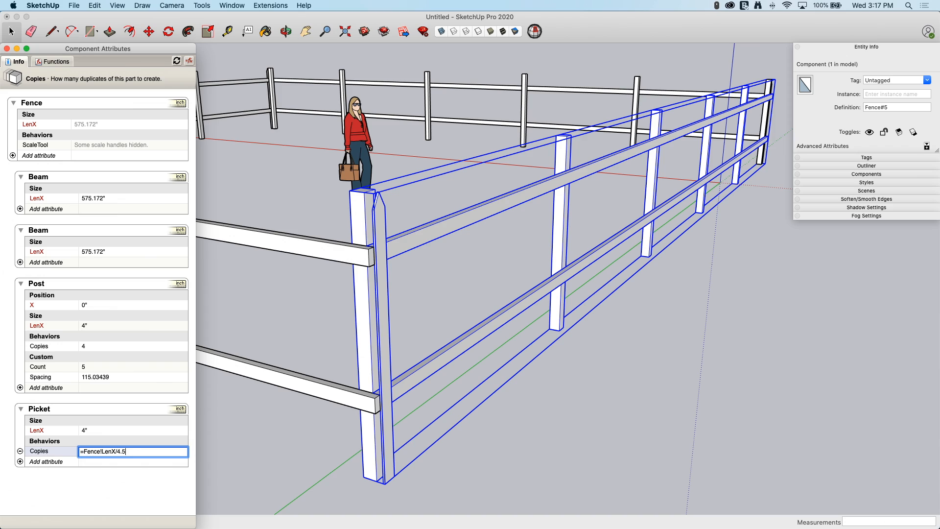
key(Return)
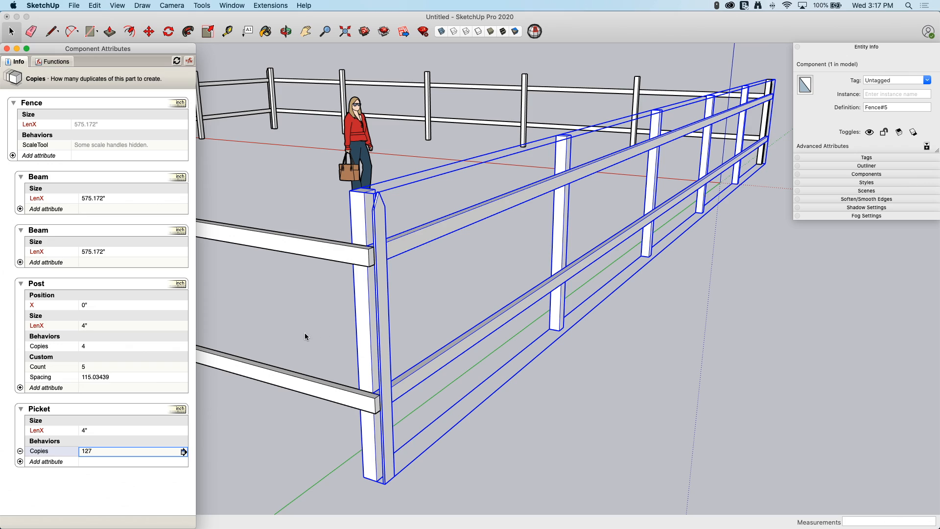
Add an X position attribute to the Picket with the formula =Copy*4.5
click(20, 462)
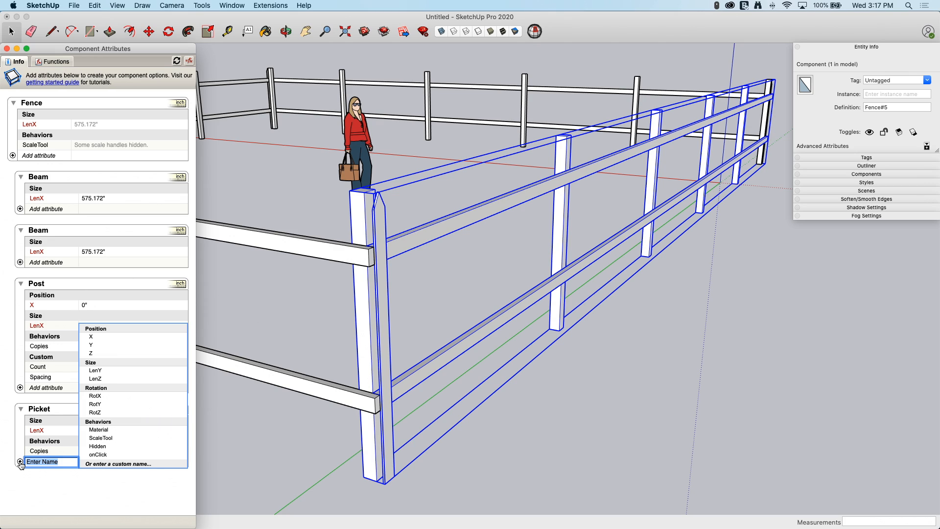
click(95, 336)
click(95, 430)
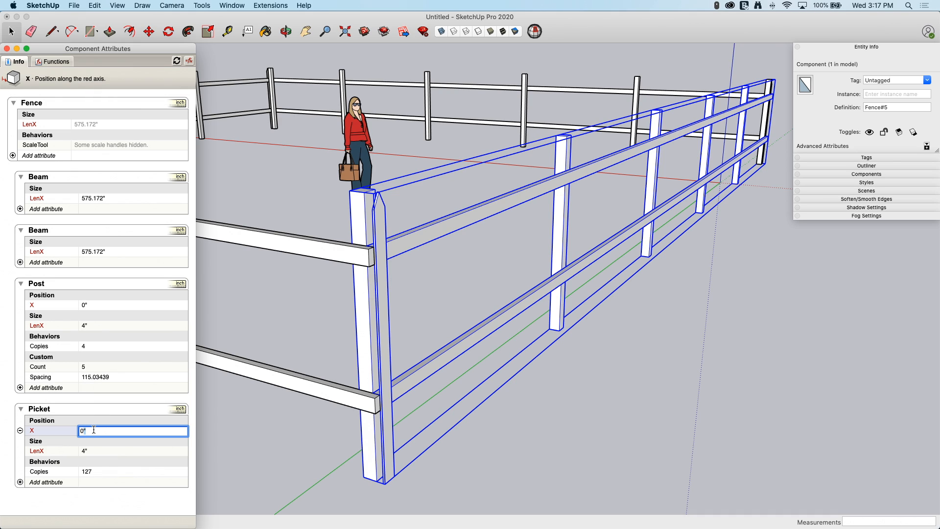
text(=Copy*4.5)
key(Return)
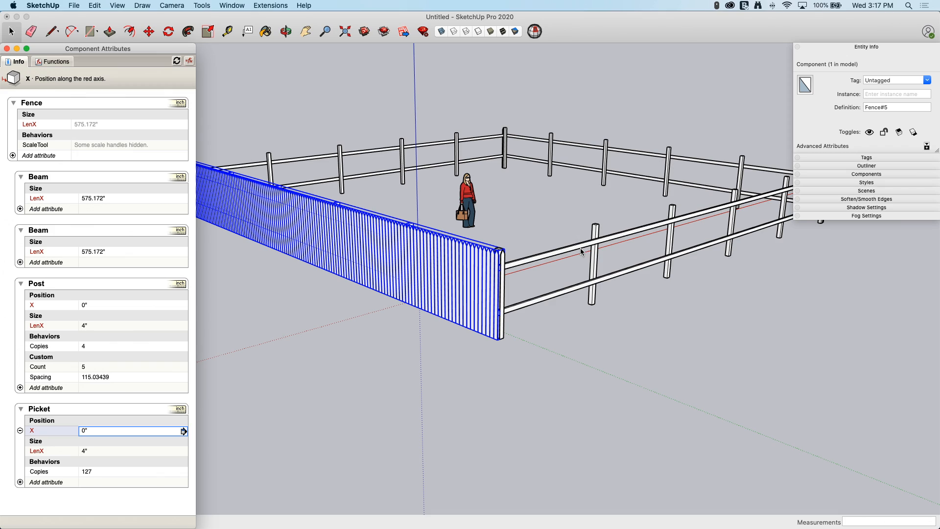
Check the Picket's X formula in the adjoining fence section and compare that section with the picketed one
click(550, 203)
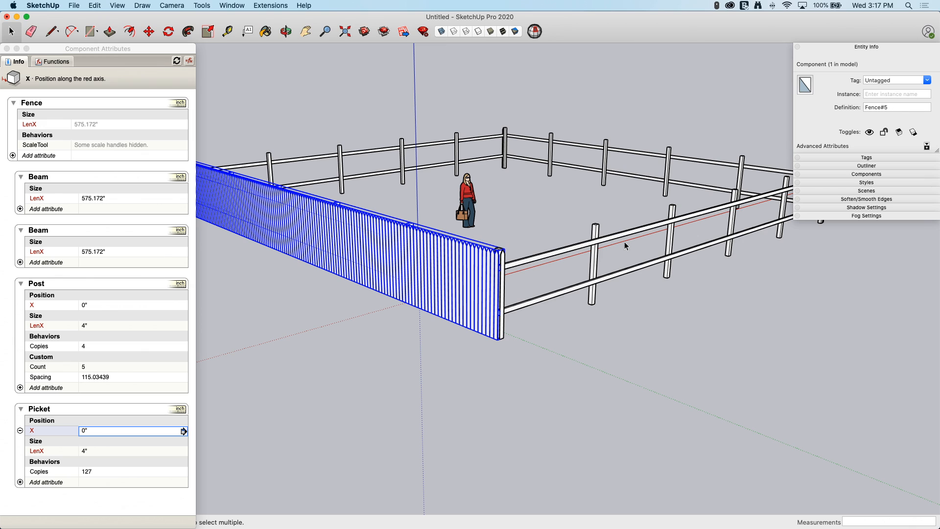
click(598, 240)
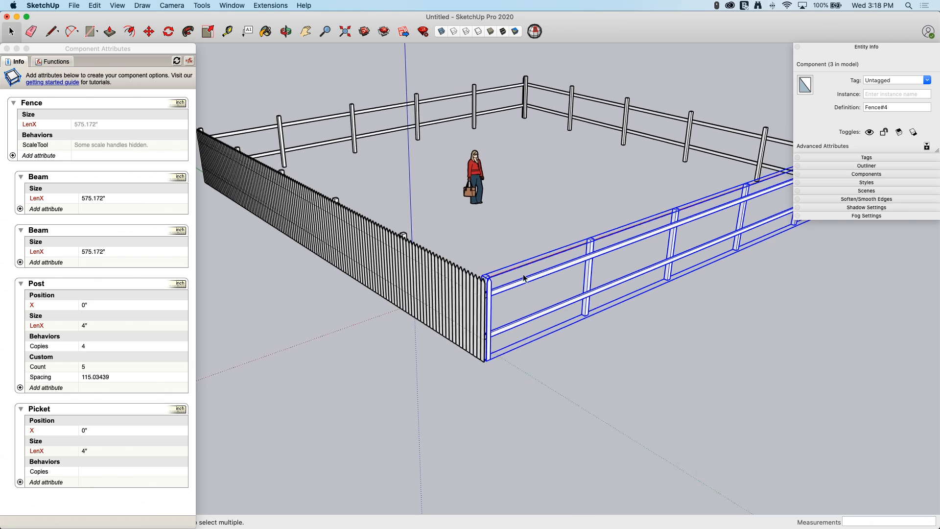
click(101, 430)
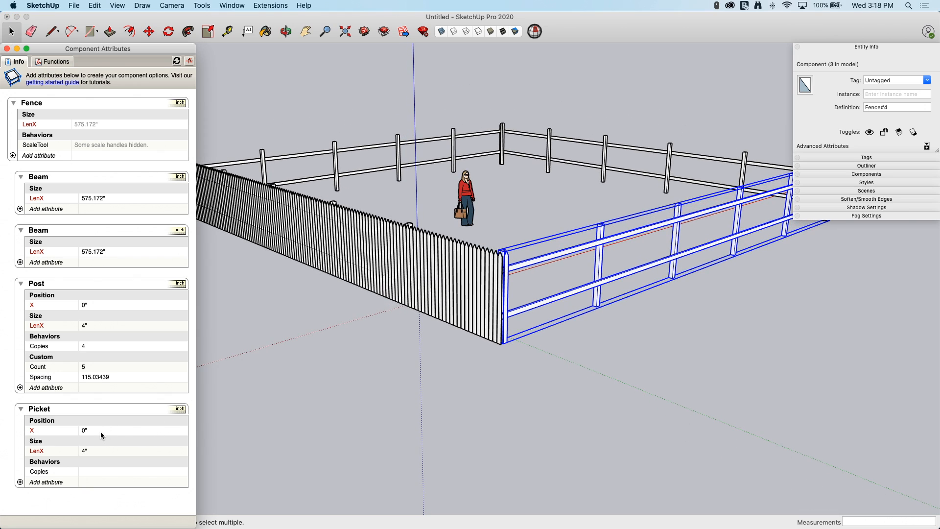
click(92, 430)
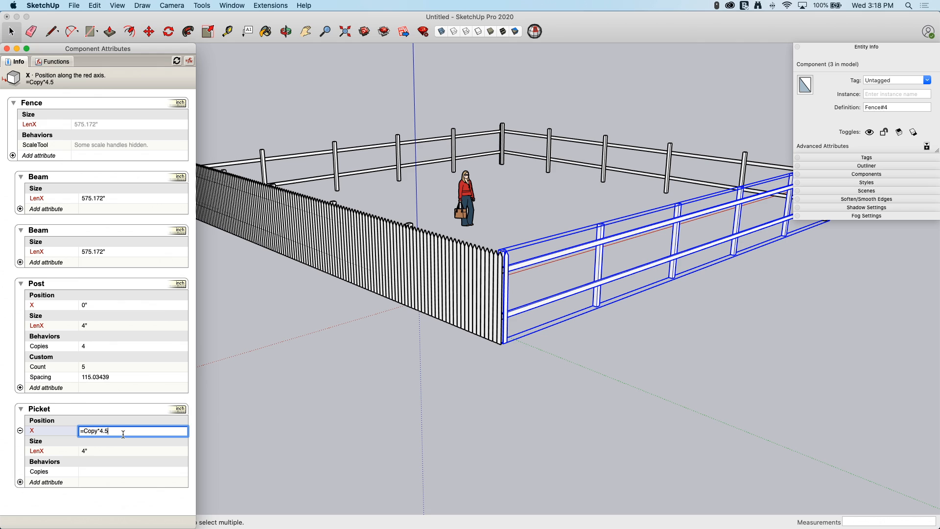
middle_drag(416, 342, 480, 280)
click(487, 302)
click(476, 286)
click(413, 272)
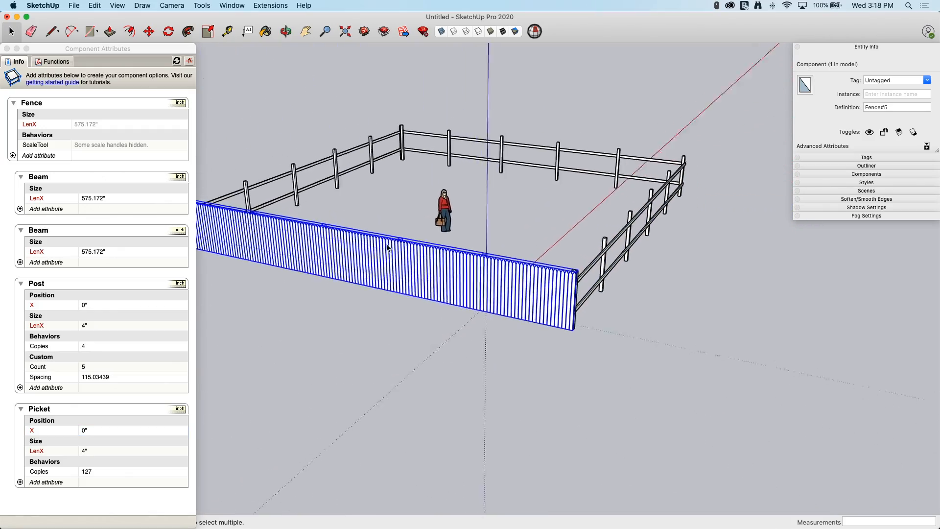
Examine the corners where the picketed section meets its neighbours, checking how the first picket sits against the post and beams
middle_drag(224, 304, 145, 462)
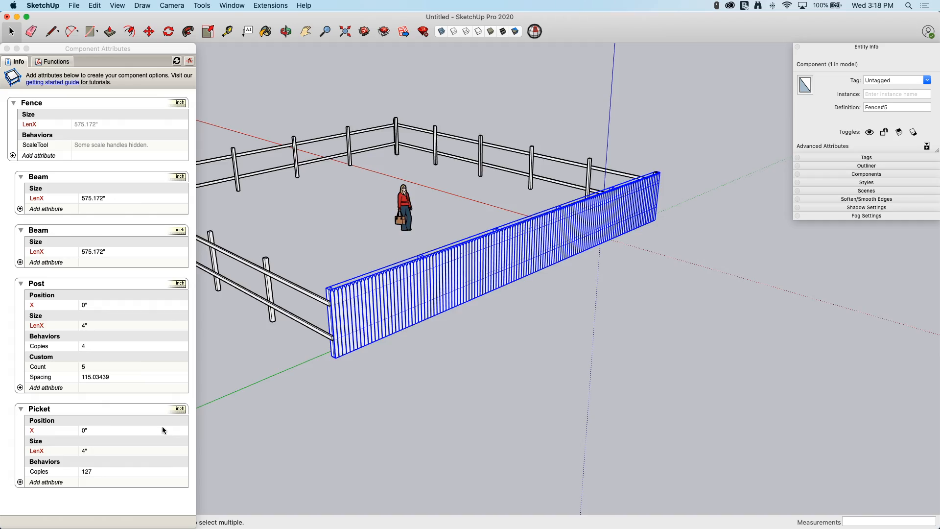
middle_drag(163, 429, 490, 348)
click(604, 269)
click(603, 269)
scroll(447, 266, up, 8)
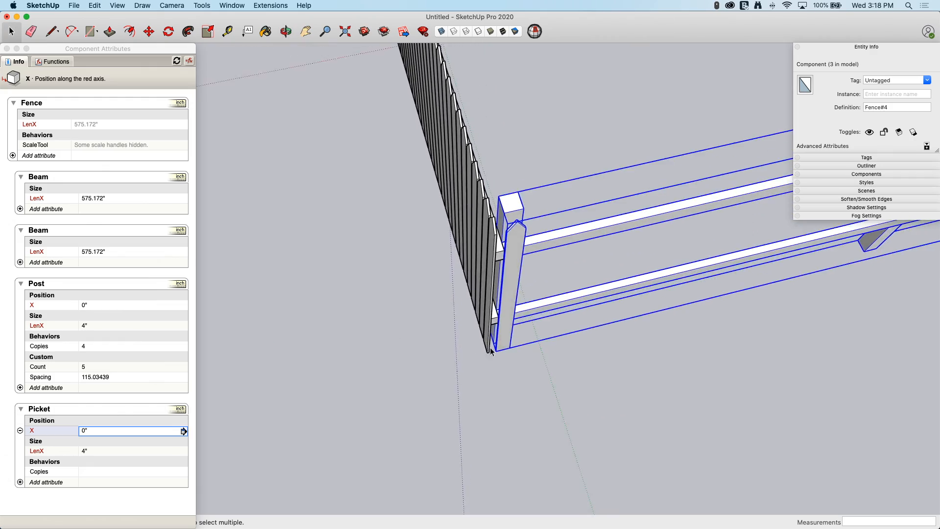
scroll(528, 251, up, 3)
scroll(538, 354, up, 2)
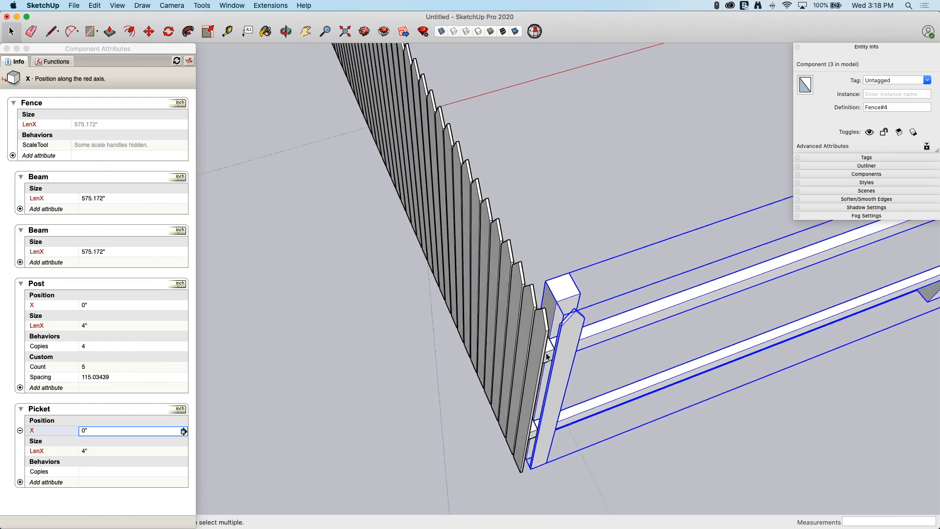
middle_drag(313, 392, 529, 384)
scroll(516, 343, up, 3)
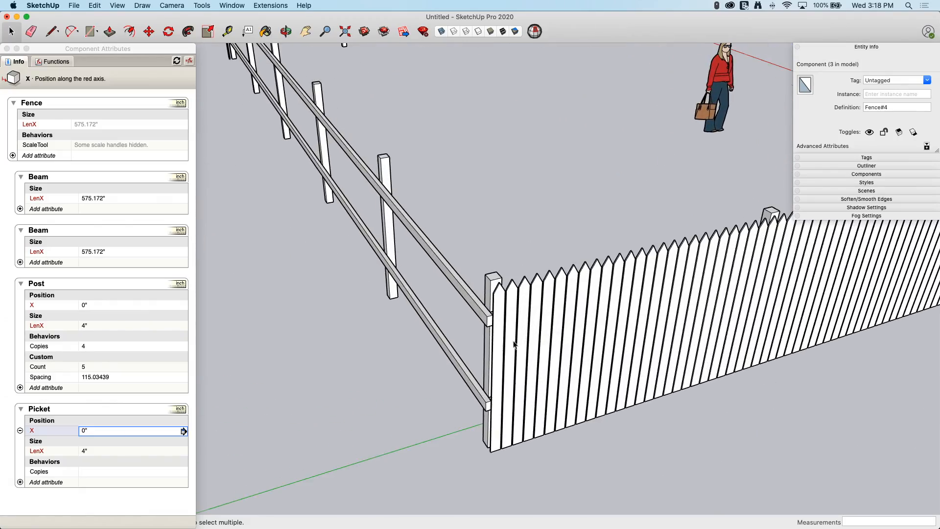
scroll(514, 344, up, 8)
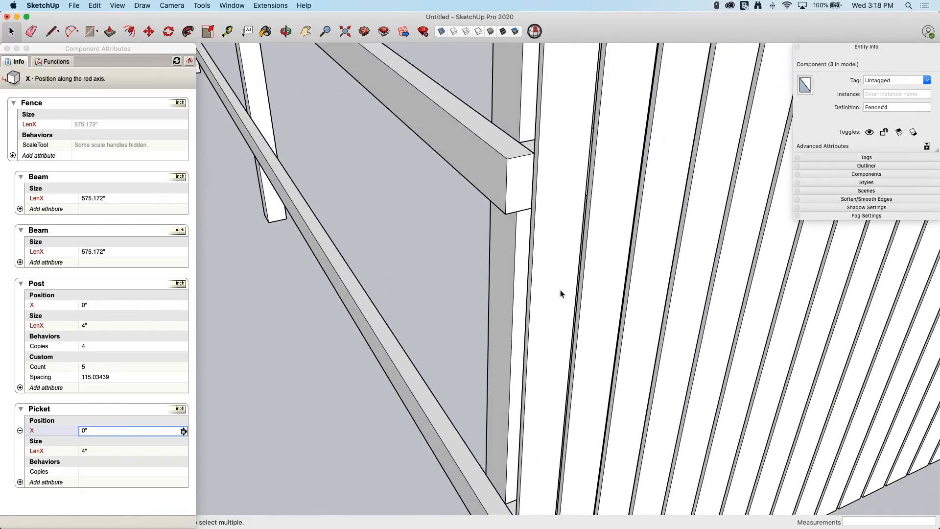
middle_drag(560, 289, 469, 382)
scroll(532, 267, down, 5)
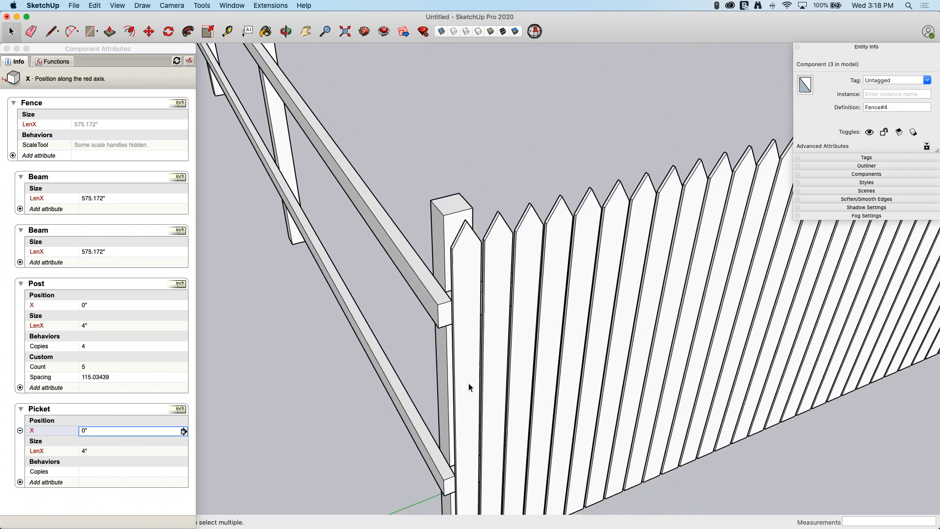
scroll(460, 333, up, 6)
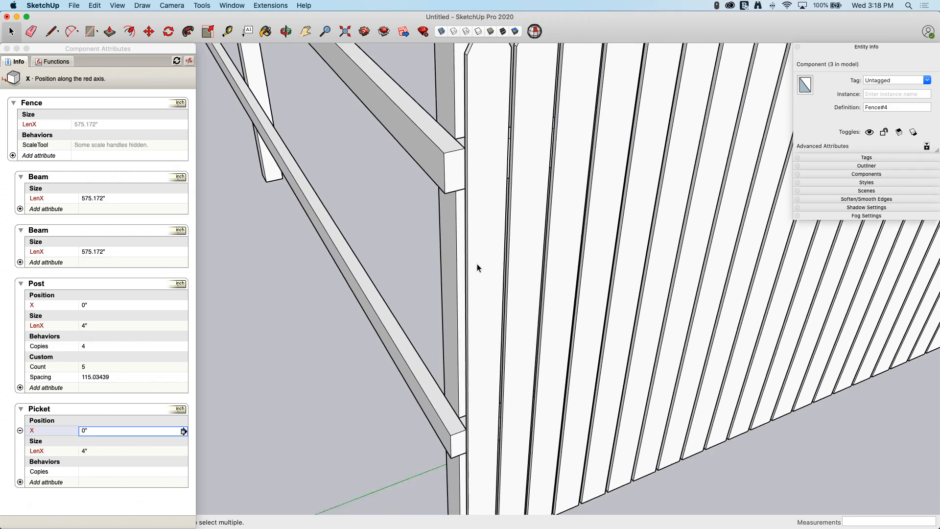
shift+middle_drag(476, 264, 532, 330)
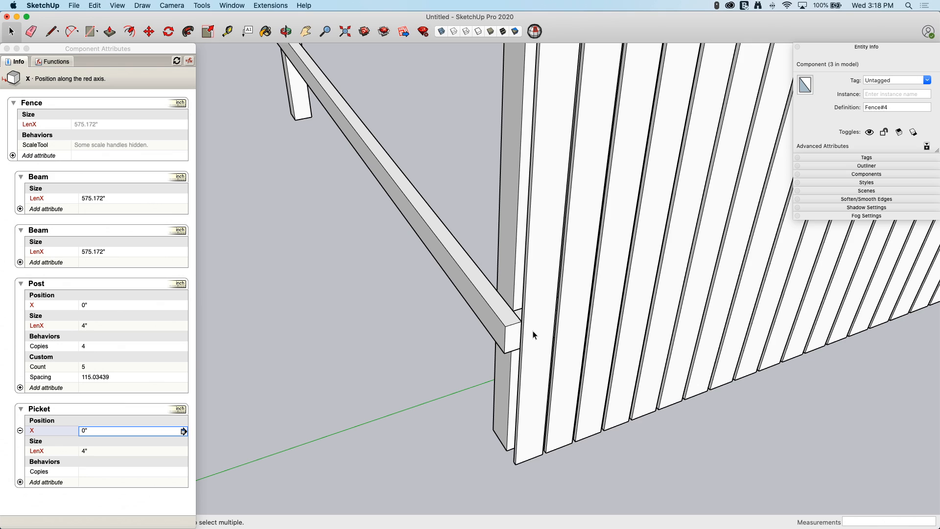
Open the picketed fence section, inspect its first picket relative to the section's origin, and leave the editing context
click(533, 331)
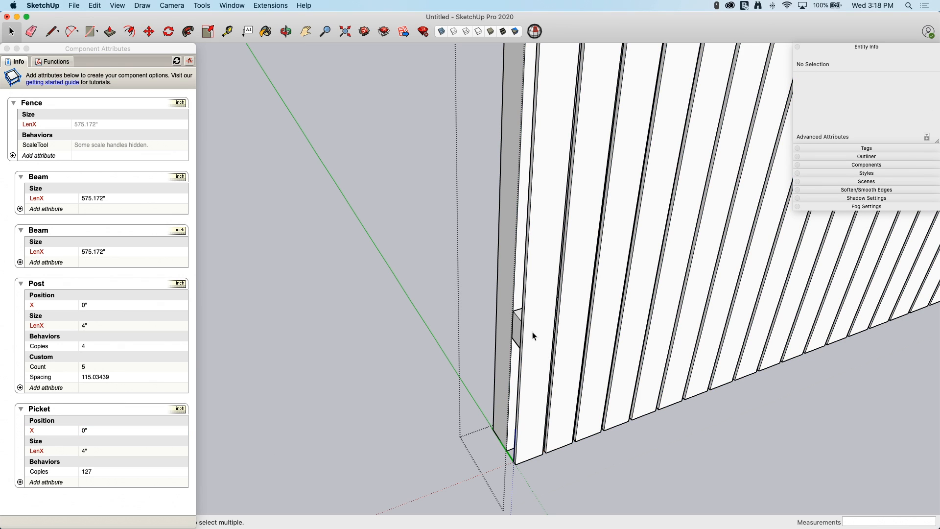
click(533, 331)
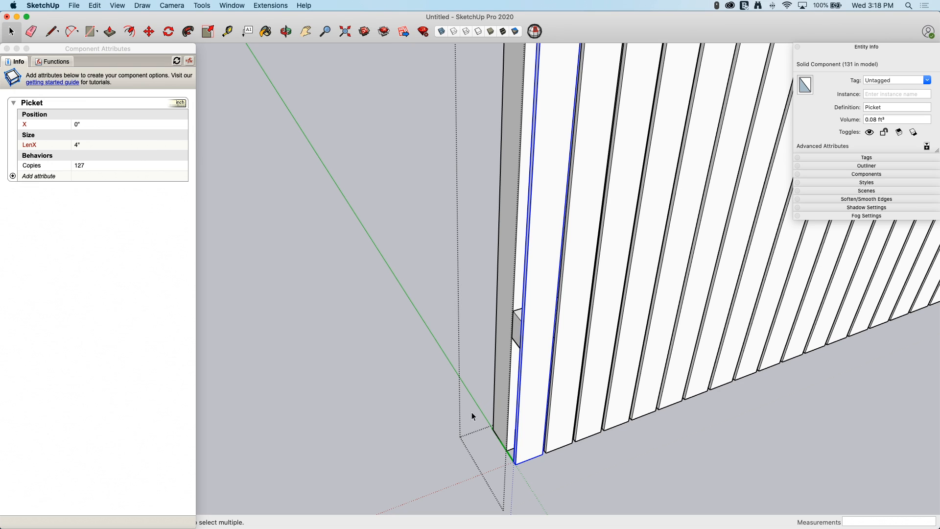
middle_drag(447, 423, 462, 419)
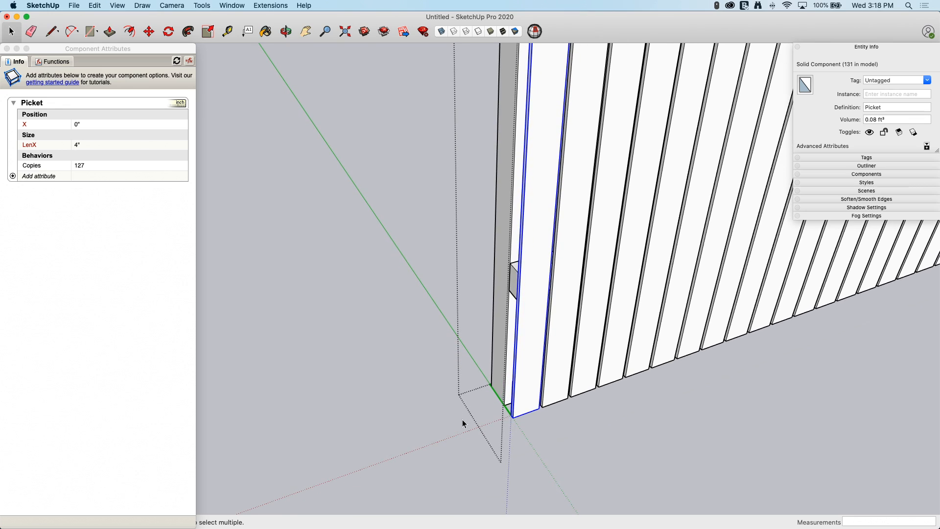
key(Escape)
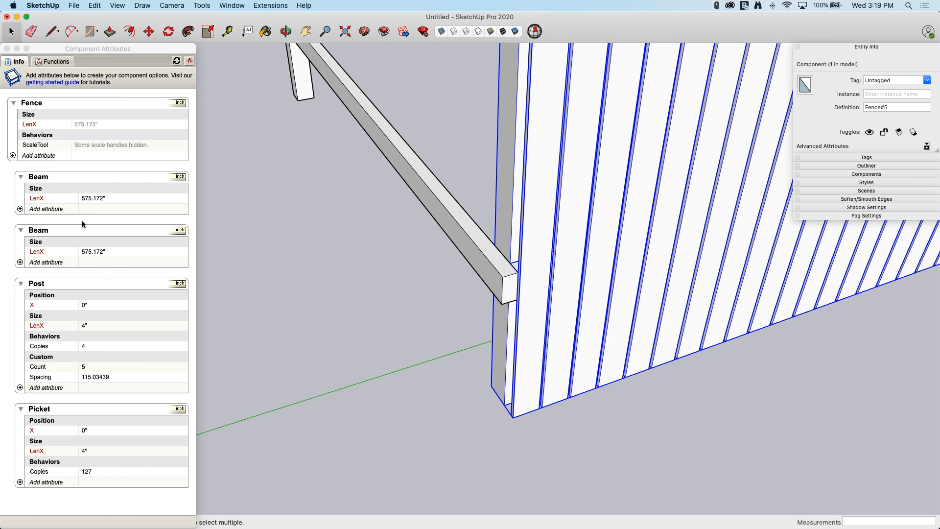
Change the Picket's X position formula to =-2+Copy*4.5
click(86, 429)
click(86, 430)
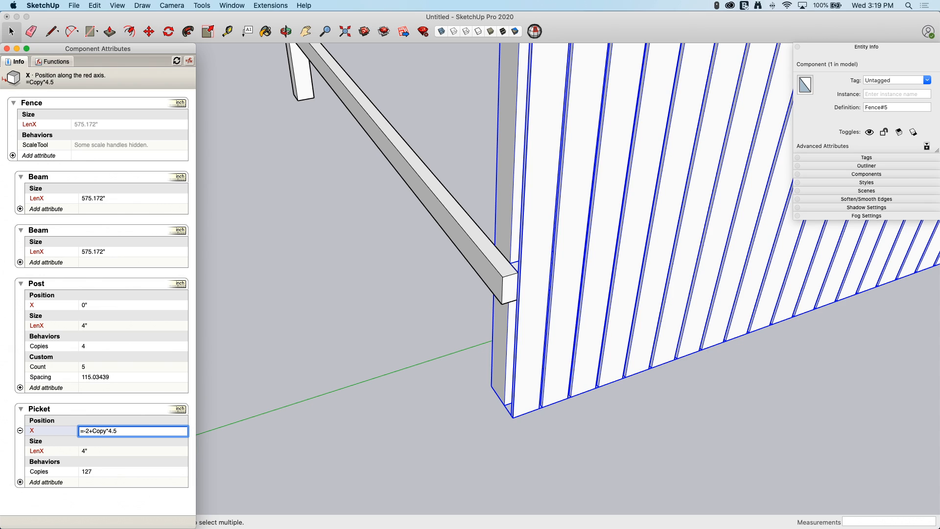
key(Return)
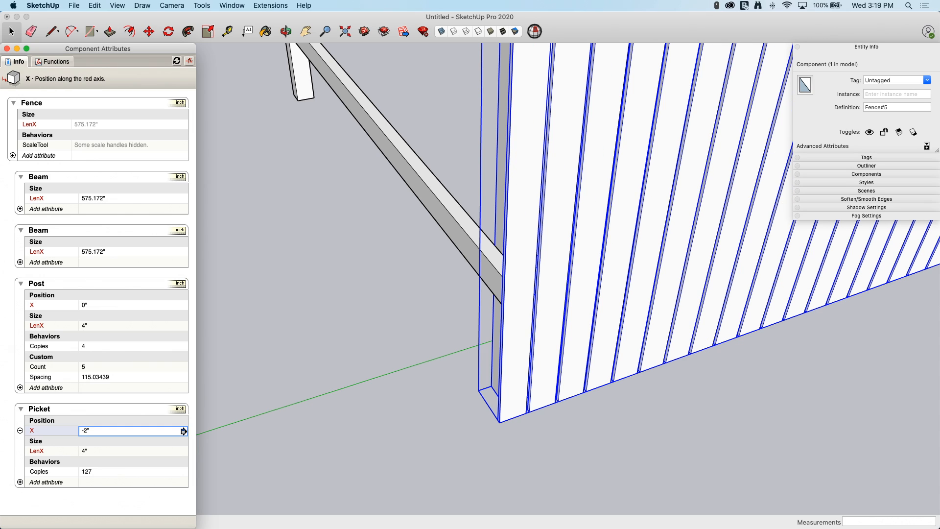
Examine the picket row at both ends of the section, checking how the first and last pickets align with the end posts
middle_drag(320, 389, 423, 347)
scroll(444, 281, down, 10)
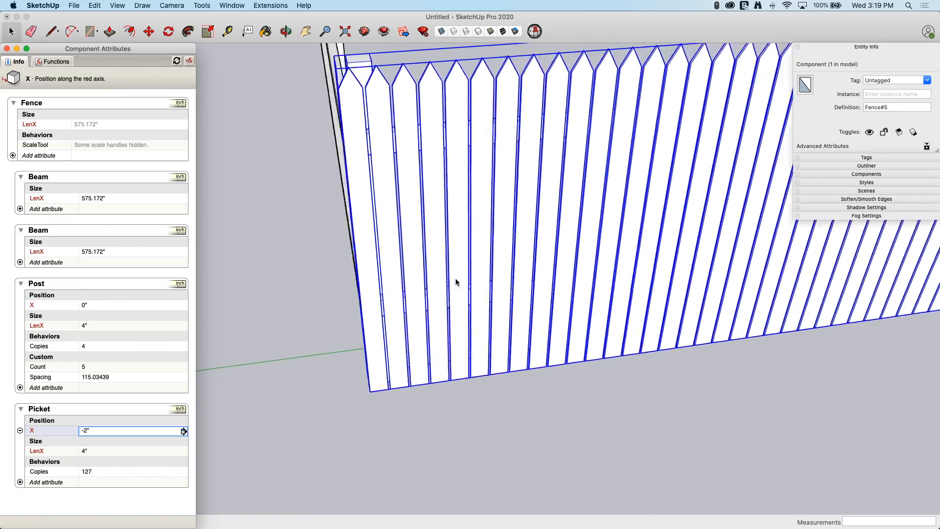
middle_drag(468, 268, 510, 248)
scroll(568, 245, up, 6)
middle_drag(568, 244, 517, 280)
scroll(517, 281, down, 10)
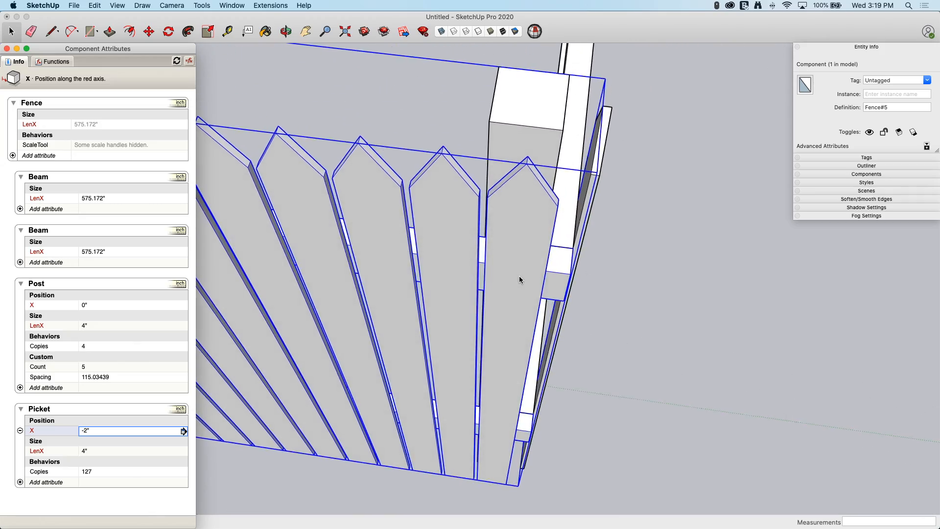
scroll(451, 262, down, 4)
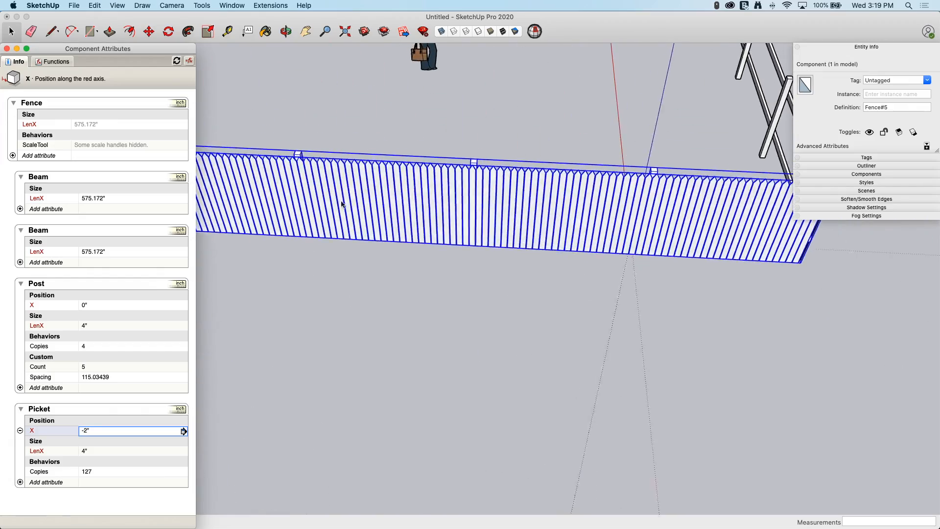
middle_drag(342, 203, 234, 221)
middle_drag(434, 216, 364, 220)
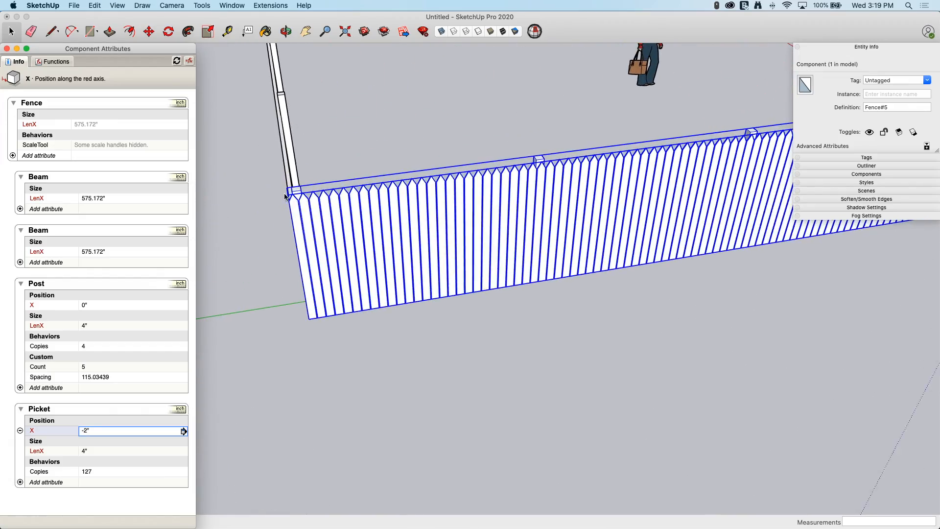
scroll(299, 230, up, 2)
middle_drag(255, 229, 299, 230)
scroll(299, 230, up, 4)
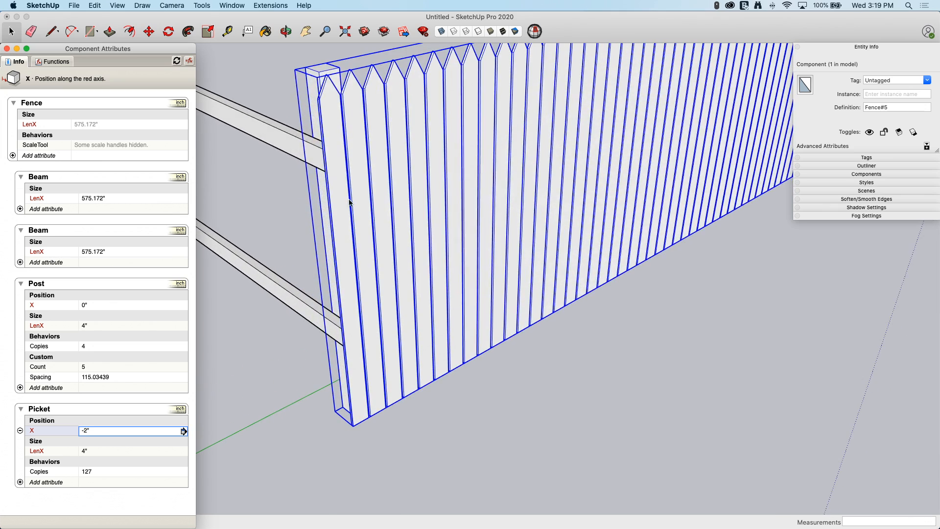
Change the Picket's Copies formula to =Fence!LenX/4.5+1 and check the picket row at the end post
click(116, 471)
click(115, 471)
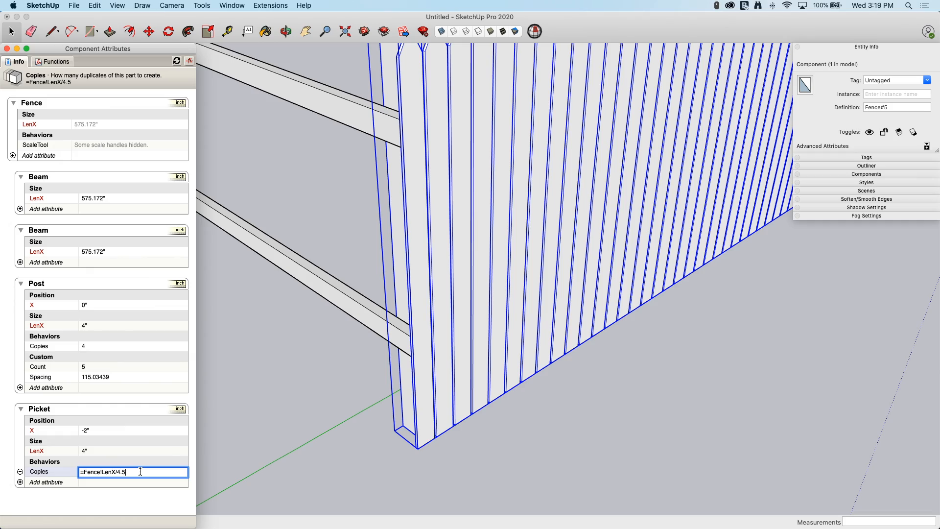
scroll(440, 293, down, 5)
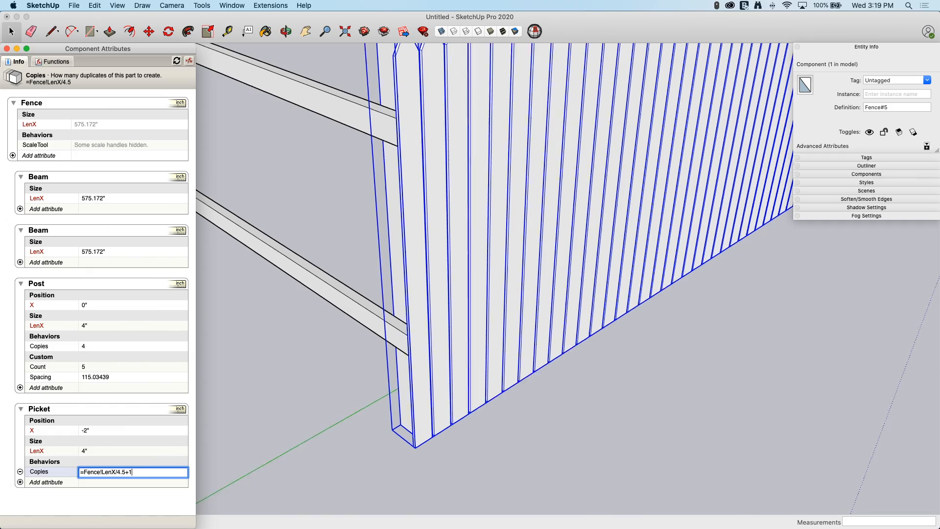
middle_drag(685, 265, 245, 152)
shift+middle_drag(646, 269, 392, 259)
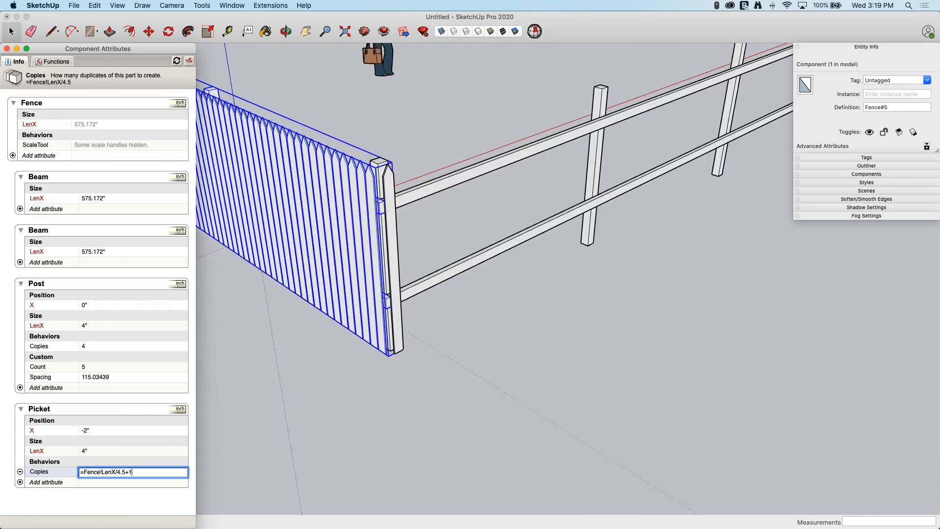
scroll(440, 294, up, 6)
scroll(489, 367, down, 2)
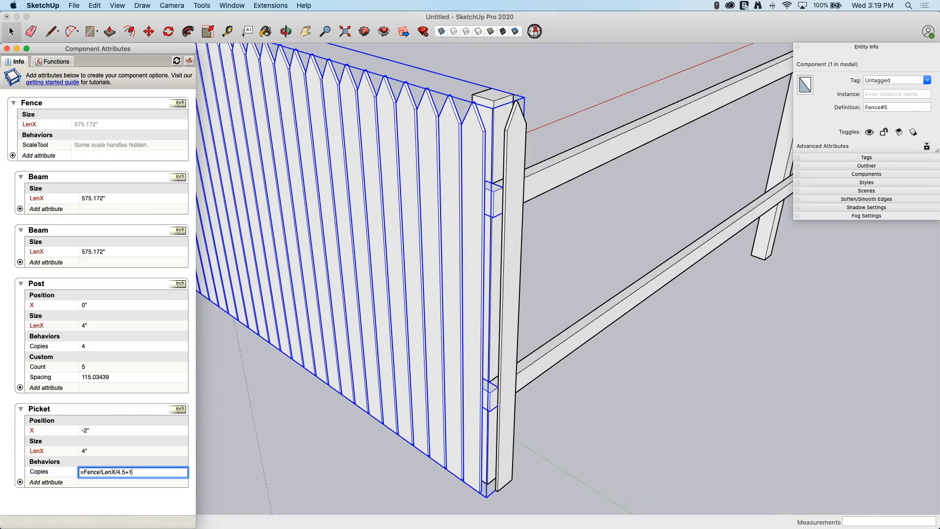
key(Return)
middle_drag(215, 338, 353, 407)
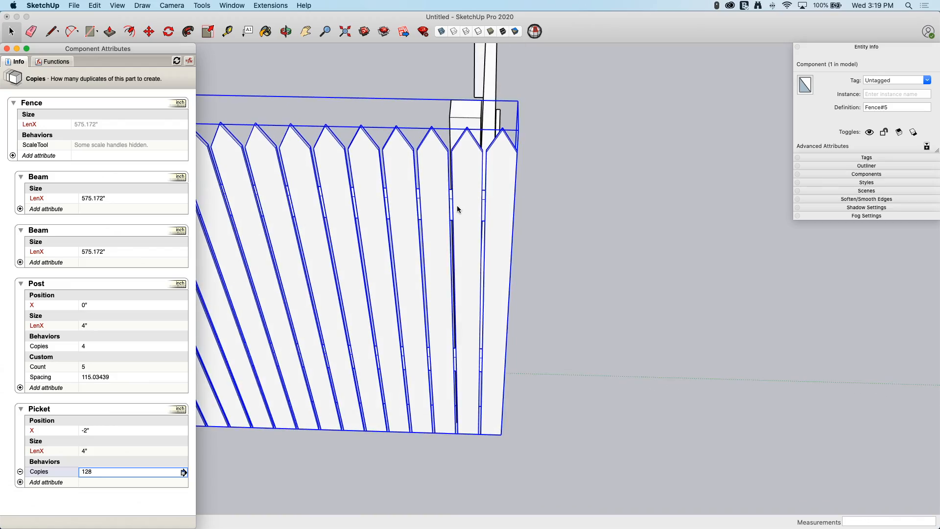
middle_drag(456, 206, 530, 253)
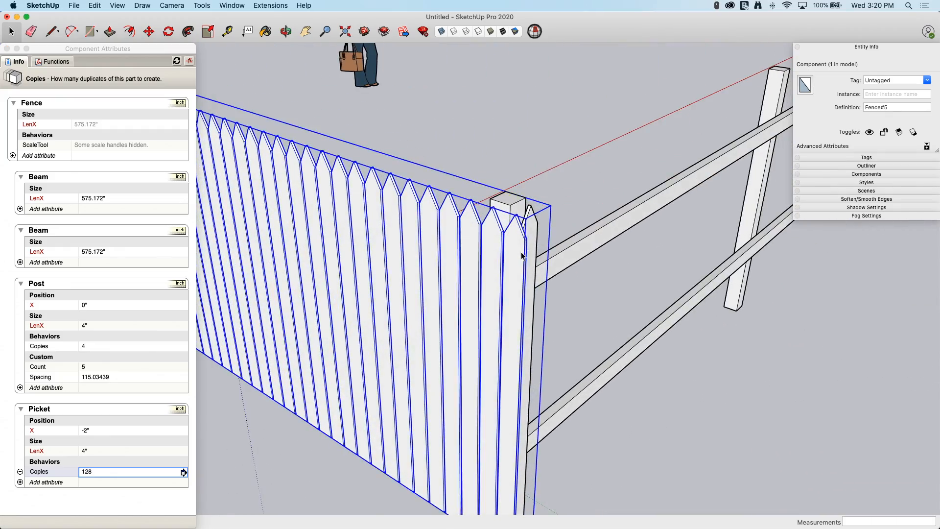
Open the picketed section to inspect its last picket, leave the editing context, and examine the row along the whole enclosure
double_click(520, 250)
right_click(519, 243)
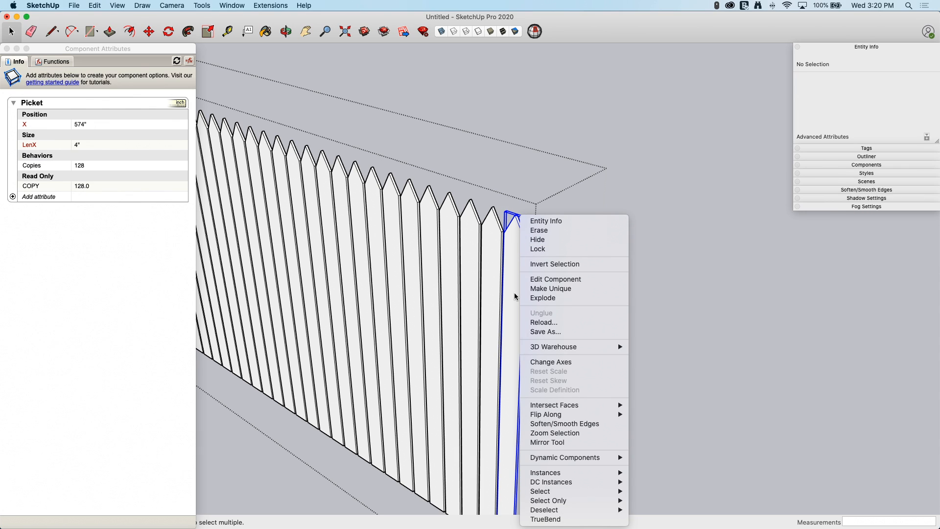
click(658, 225)
click(582, 236)
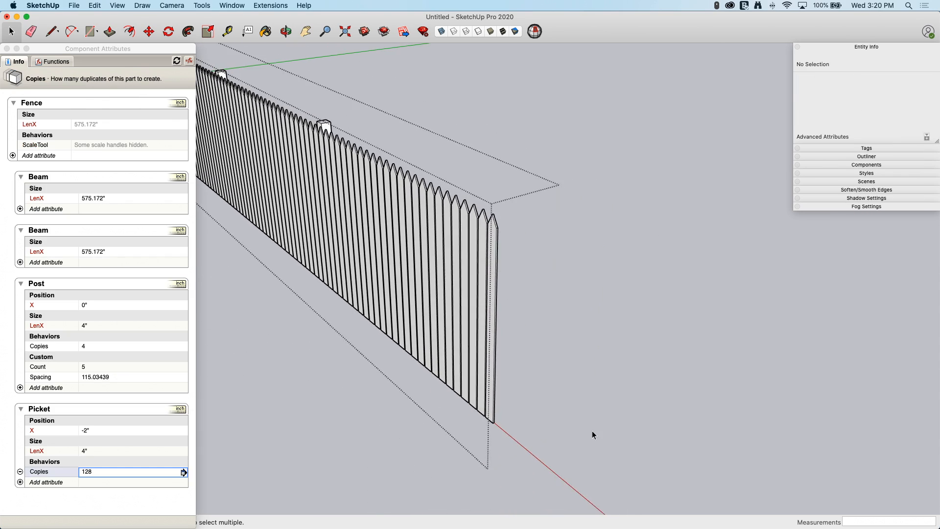
click(592, 430)
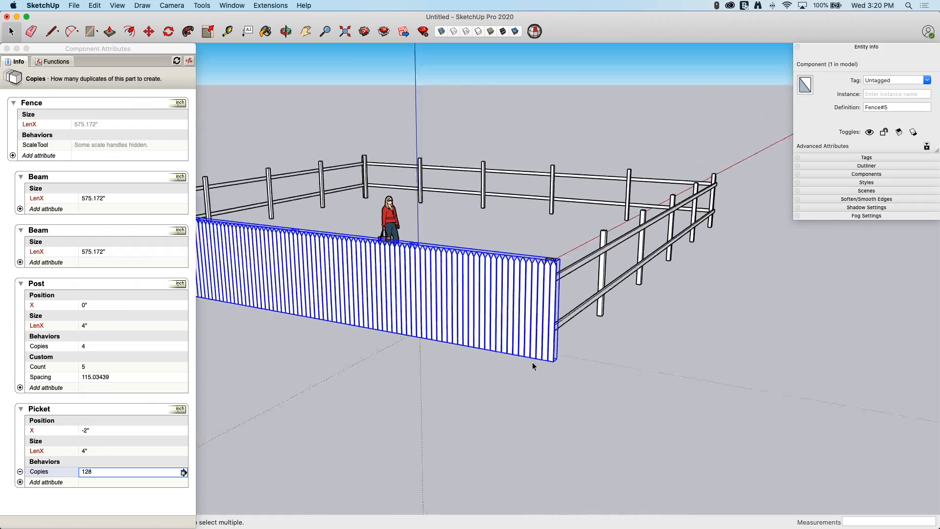
middle_drag(533, 366, 373, 297)
scroll(267, 291, up, 5)
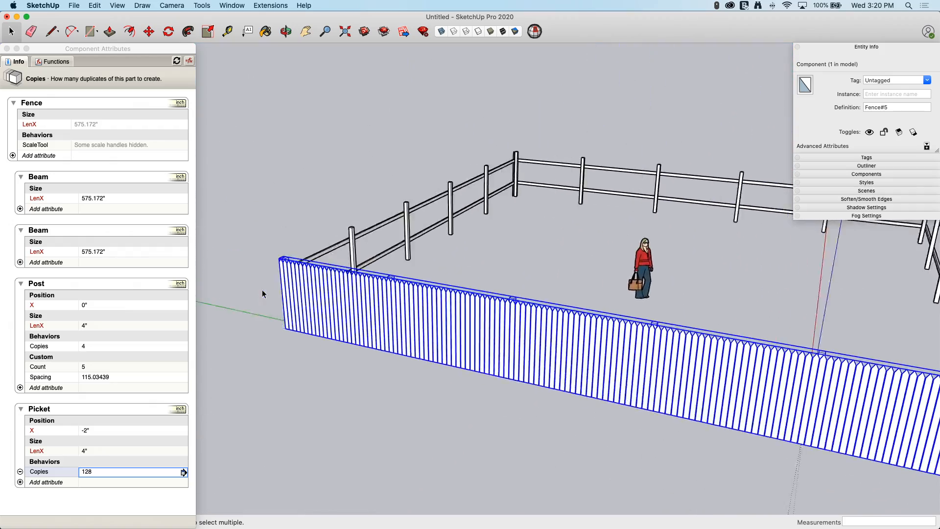
scroll(693, 336, down, 4)
middle_drag(695, 336, 655, 190)
middle_drag(651, 292, 671, 219)
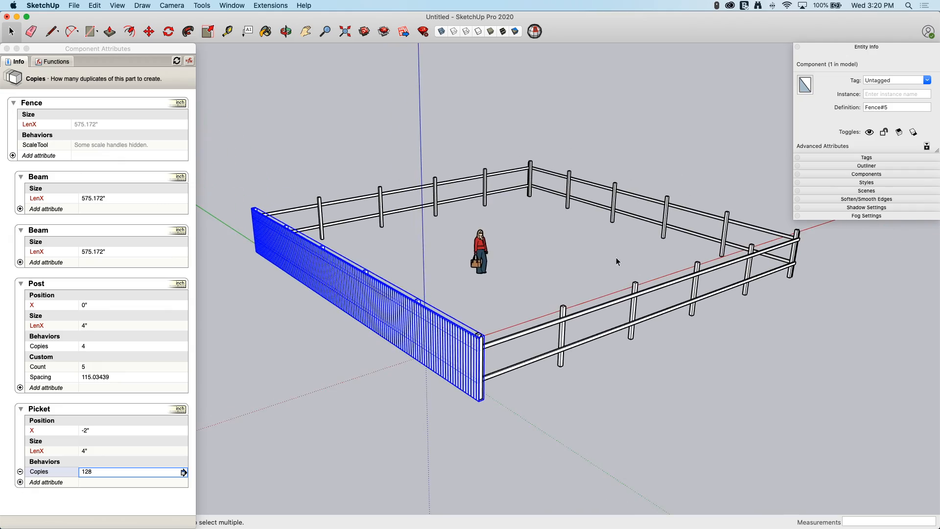
Replace the three unpicketed fence sections with the picketed Fence#5 component from the model's component list, then clear the selection
click(446, 381)
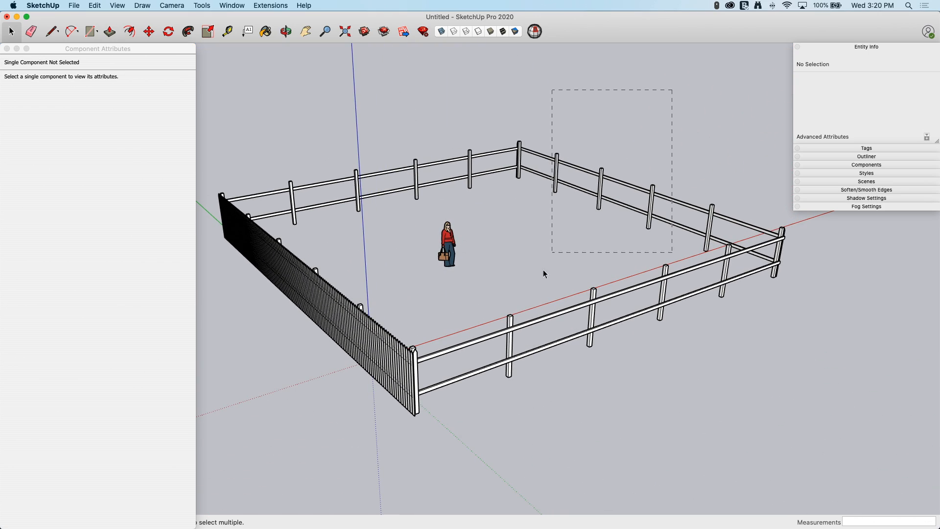
drag(485, 367, 486, 365)
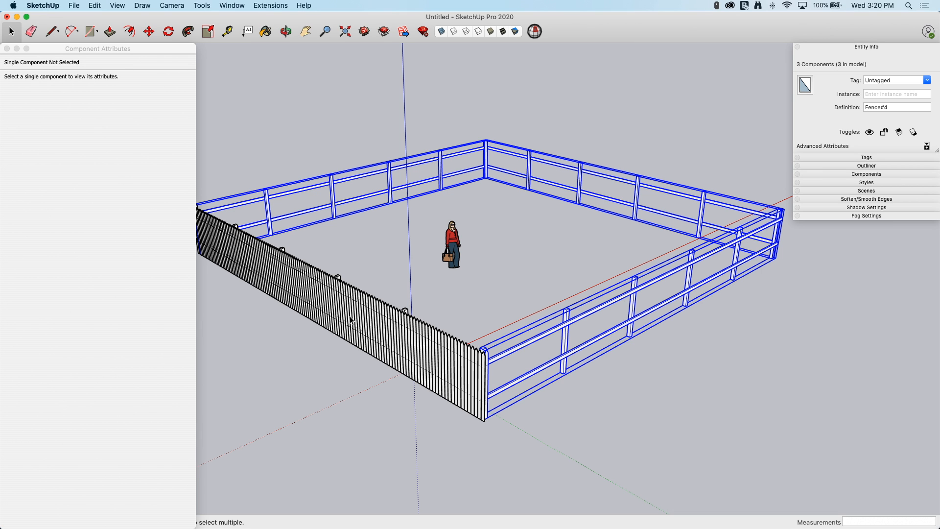
shift+middle_drag(349, 317, 447, 375)
middle_drag(443, 414, 455, 384)
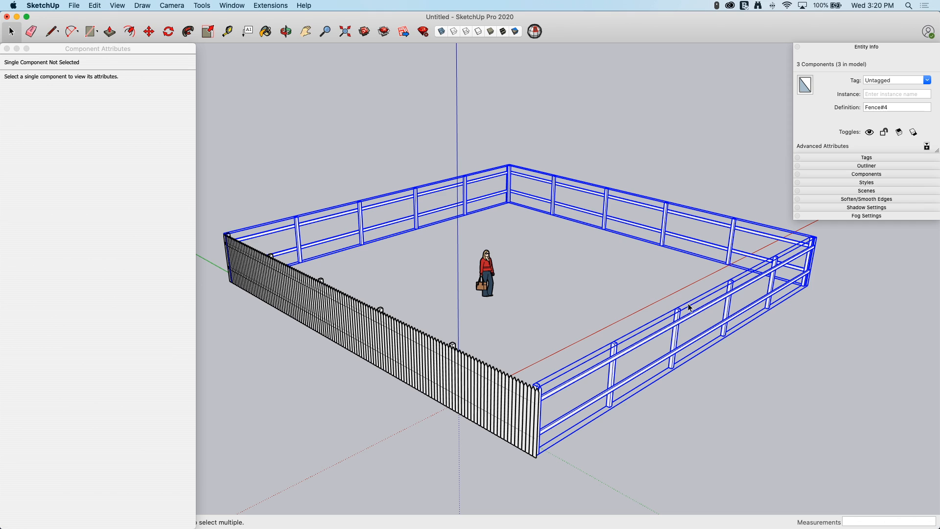
middle_drag(320, 236, 318, 244)
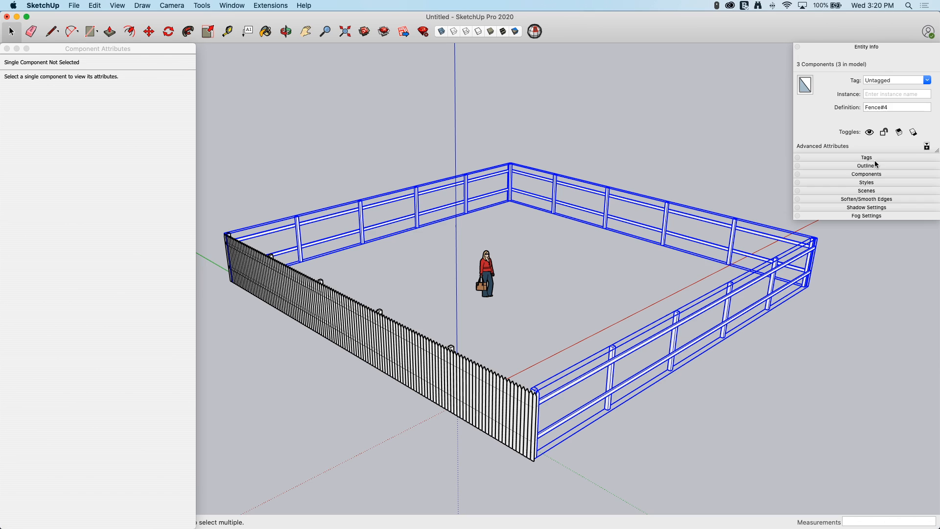
click(866, 175)
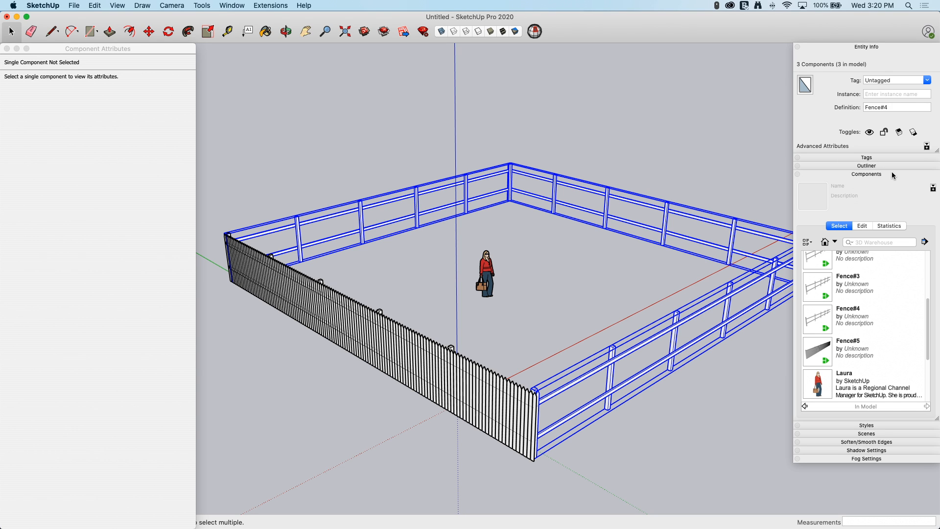
click(236, 6)
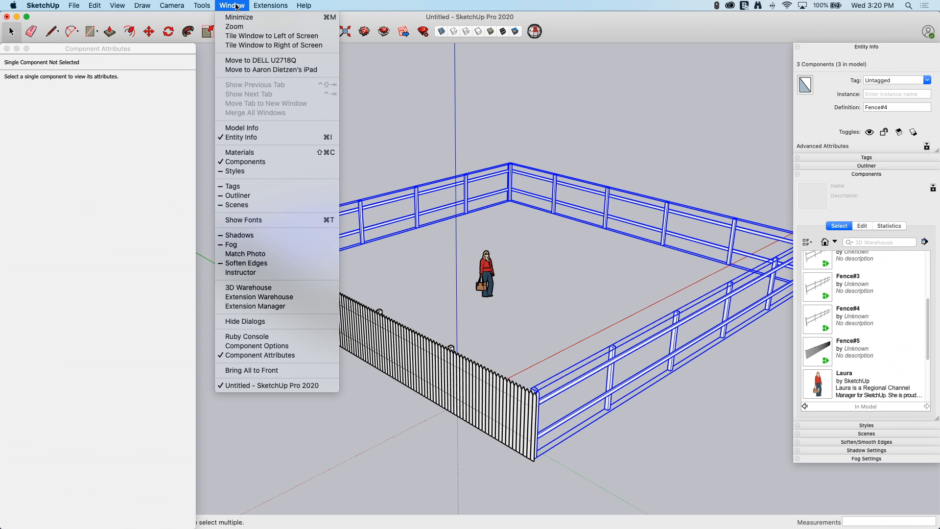
click(248, 165)
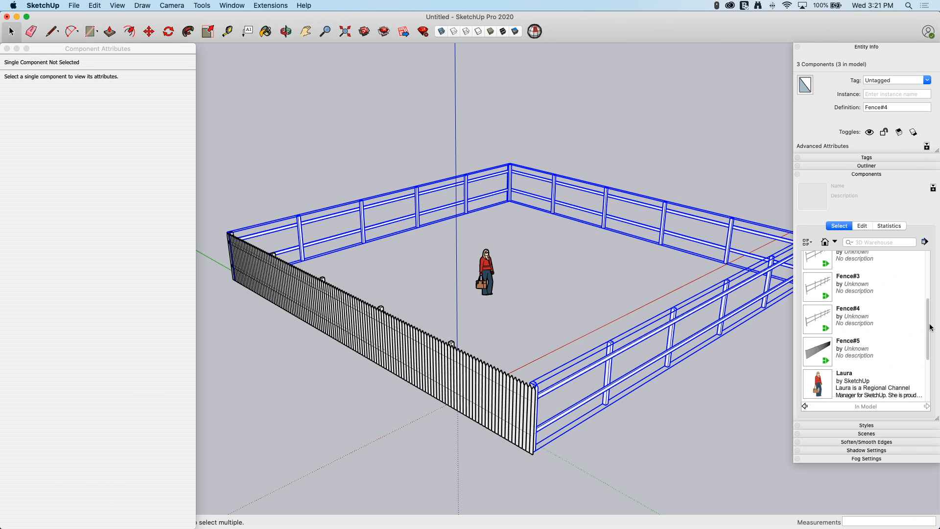
drag(926, 327, 923, 360)
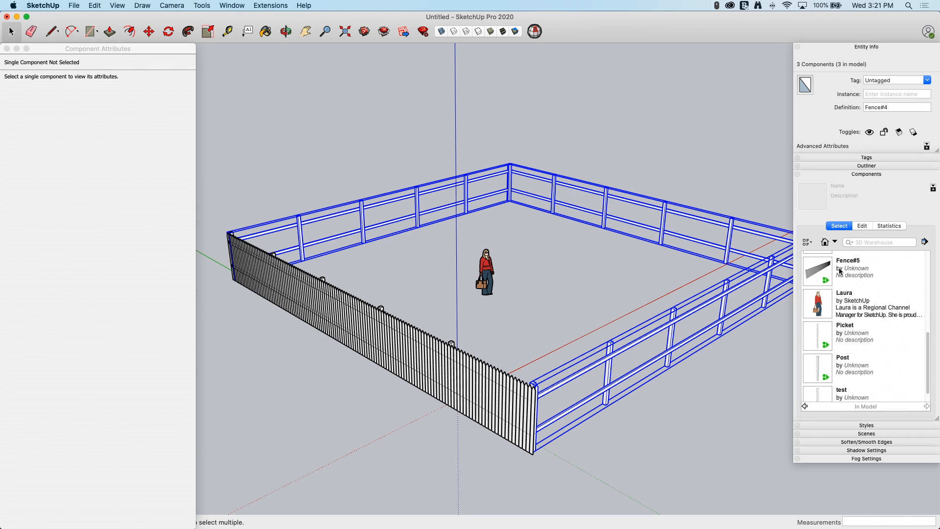
right_click(820, 274)
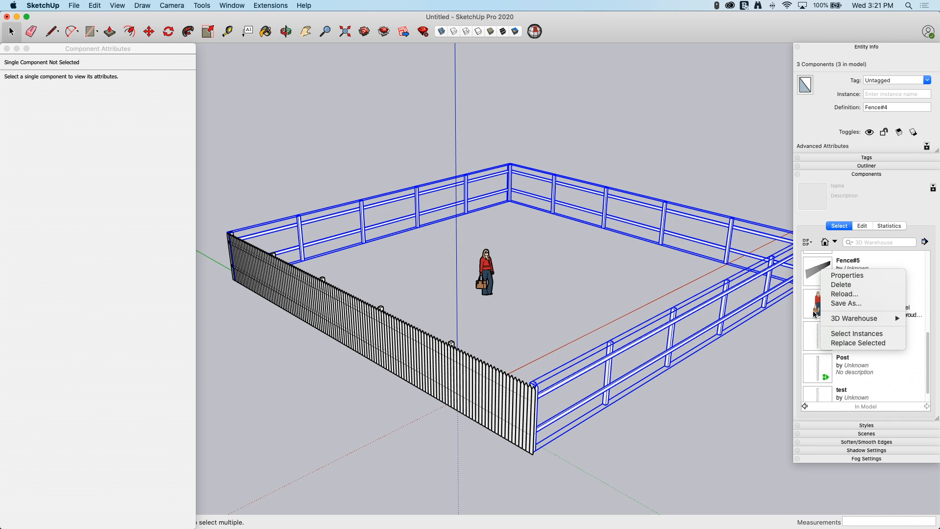
click(838, 344)
click(714, 378)
Examine the fence enclosure and its corners from several angles, and collapse the component list and entity information
middle_drag(717, 348, 609, 409)
scroll(740, 320, up, 8)
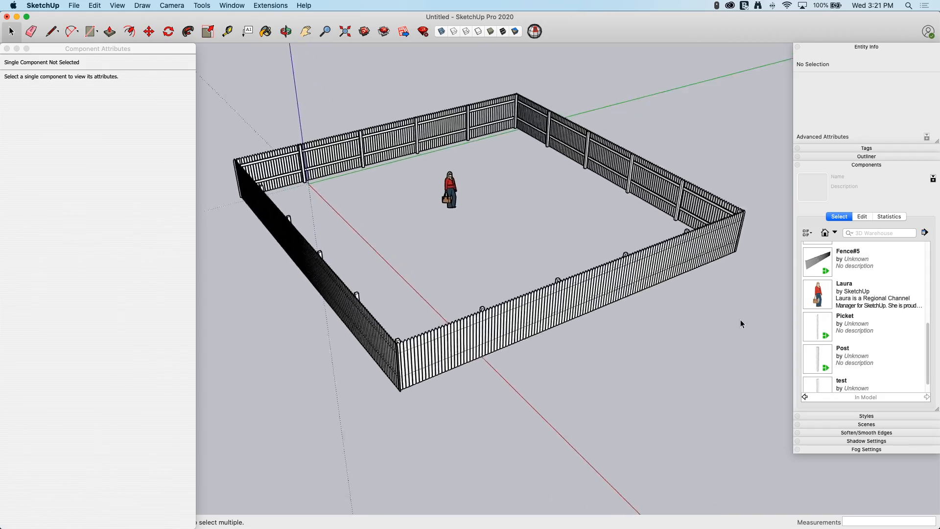
middle_drag(740, 319, 920, 318)
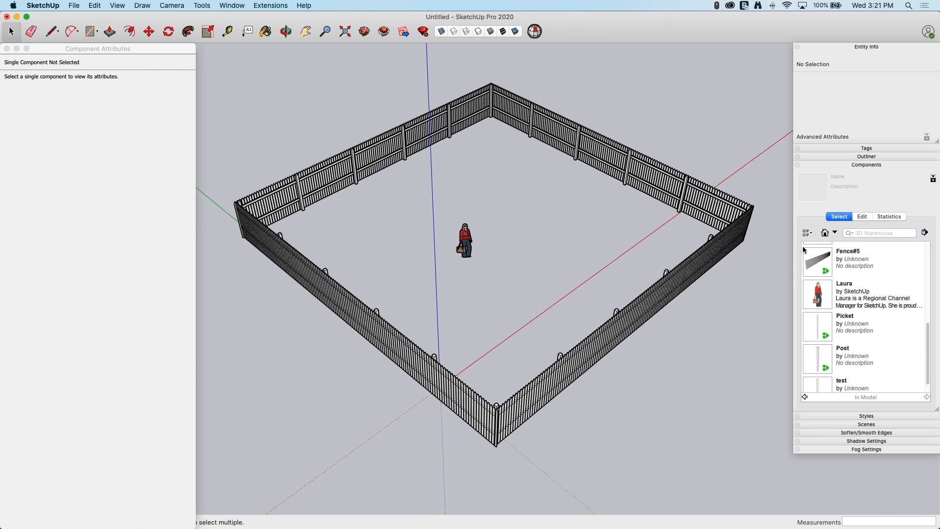
click(834, 166)
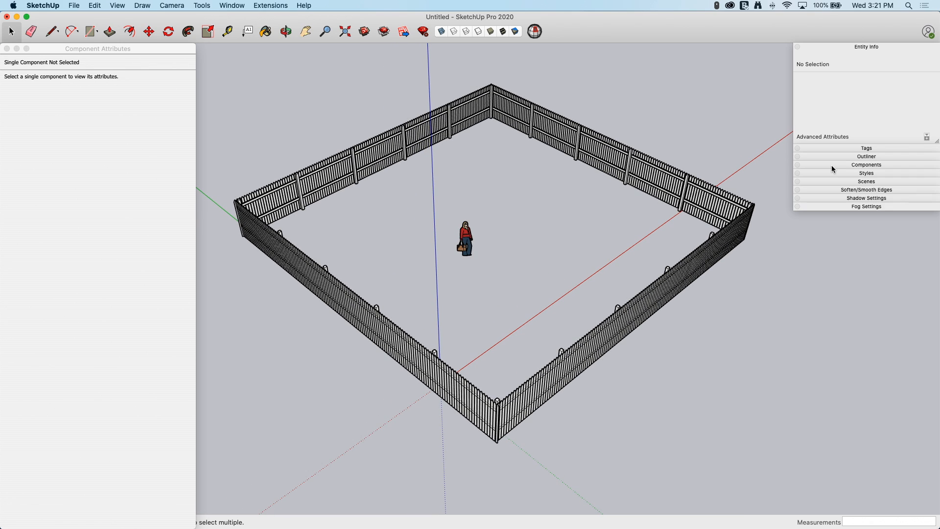
click(838, 47)
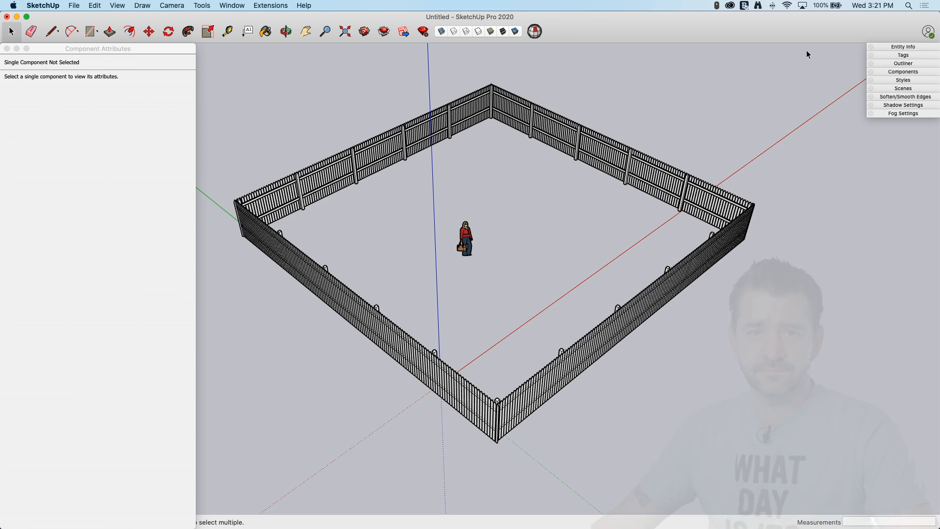